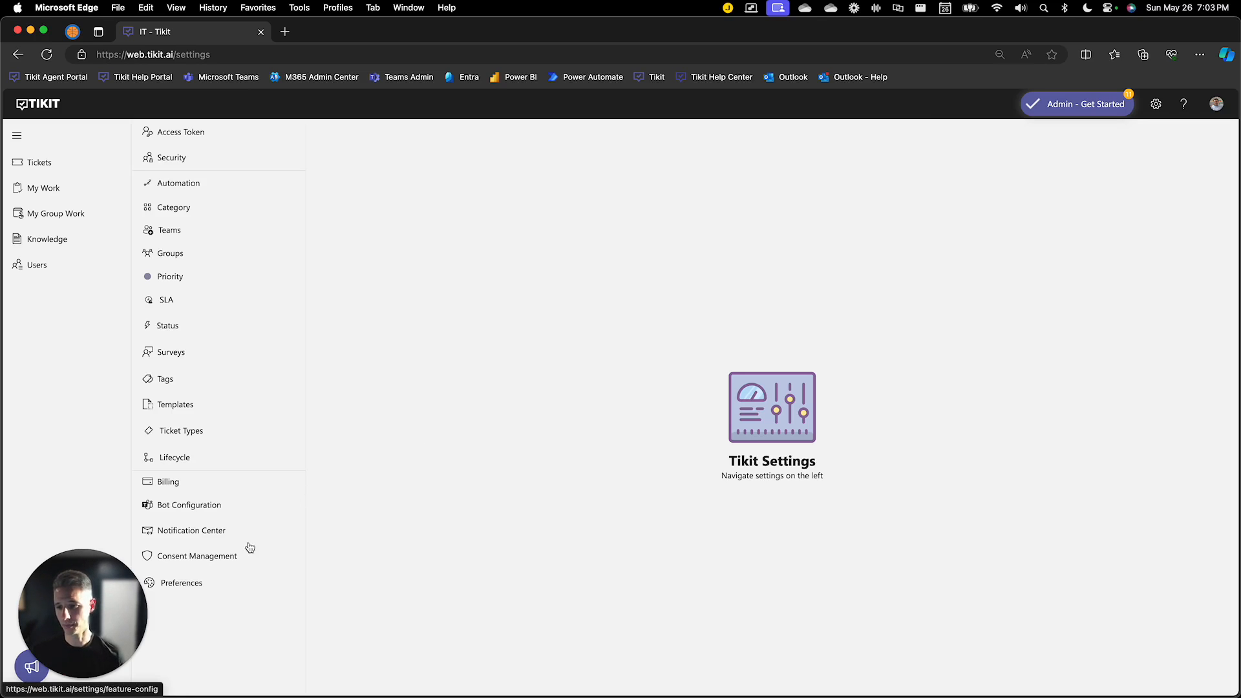
Review the Microsoft consent configuration, and connect the Help Microsoft 365 mailbox to the IT team.
click(234, 560)
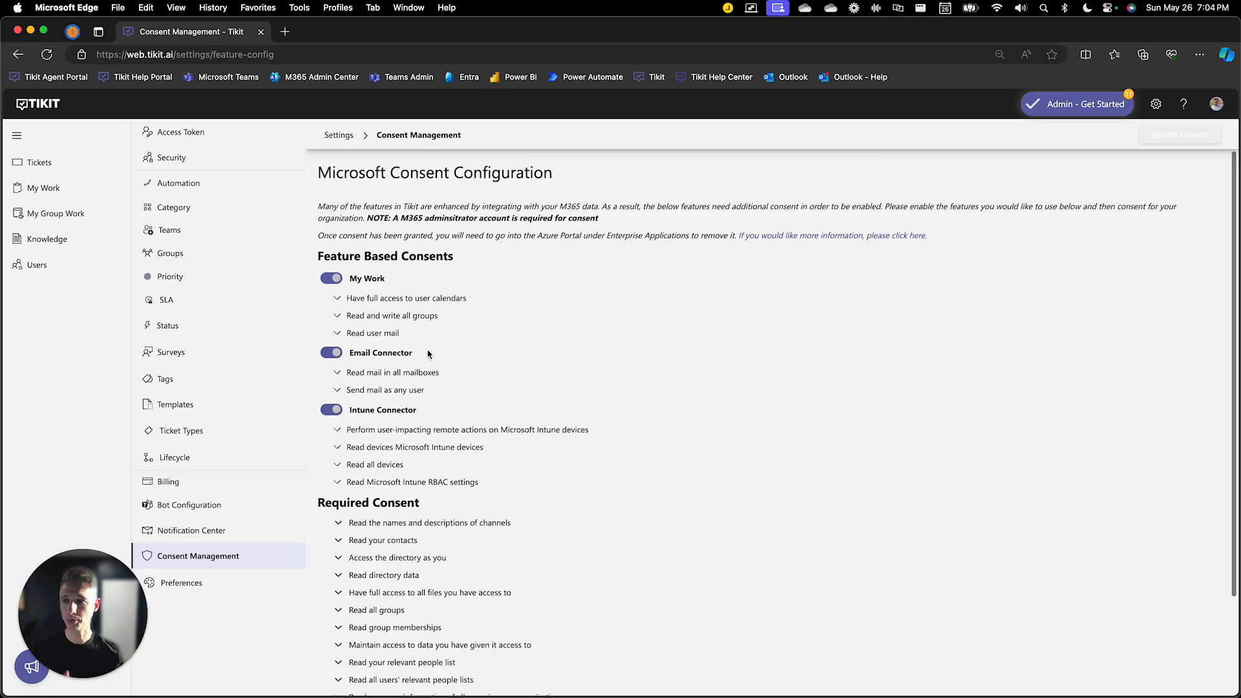
click(245, 233)
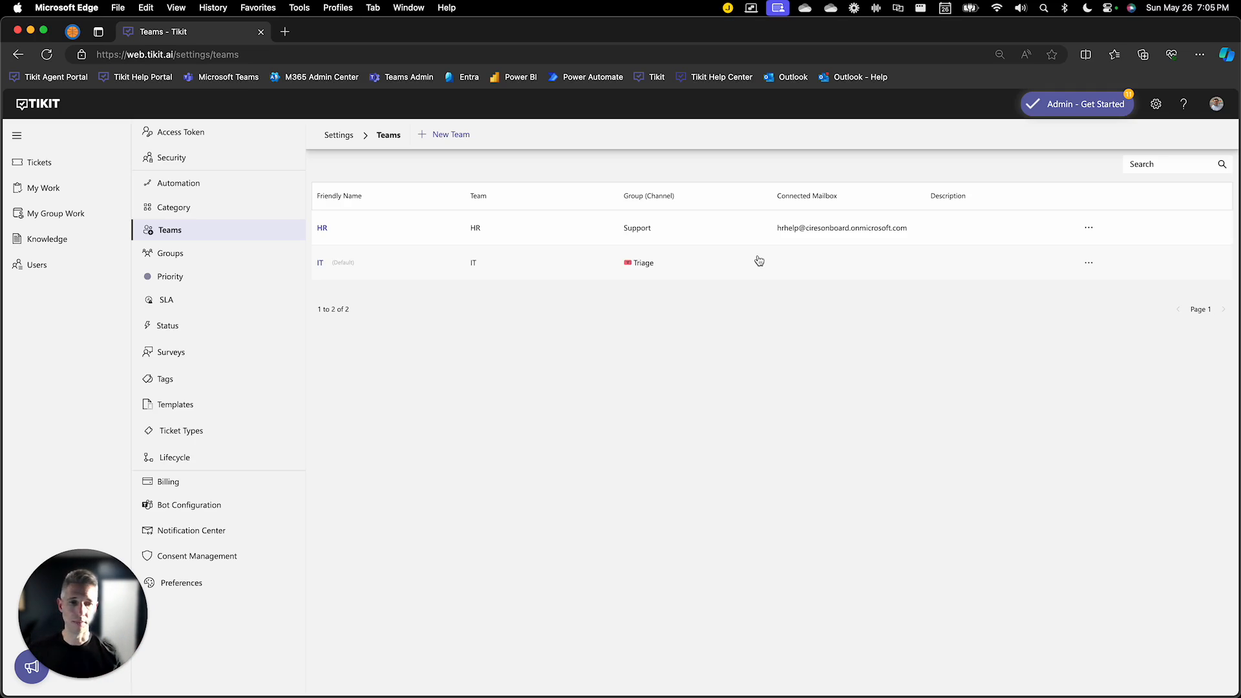
click(403, 262)
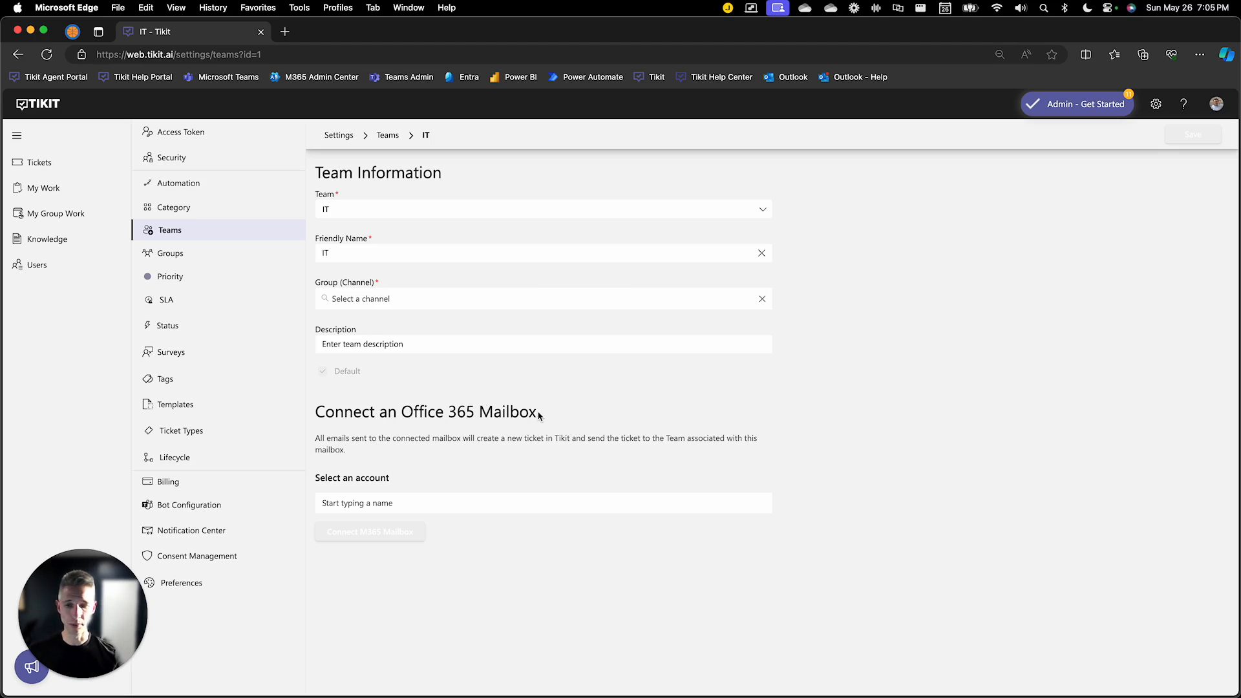
click(474, 501)
text(help)
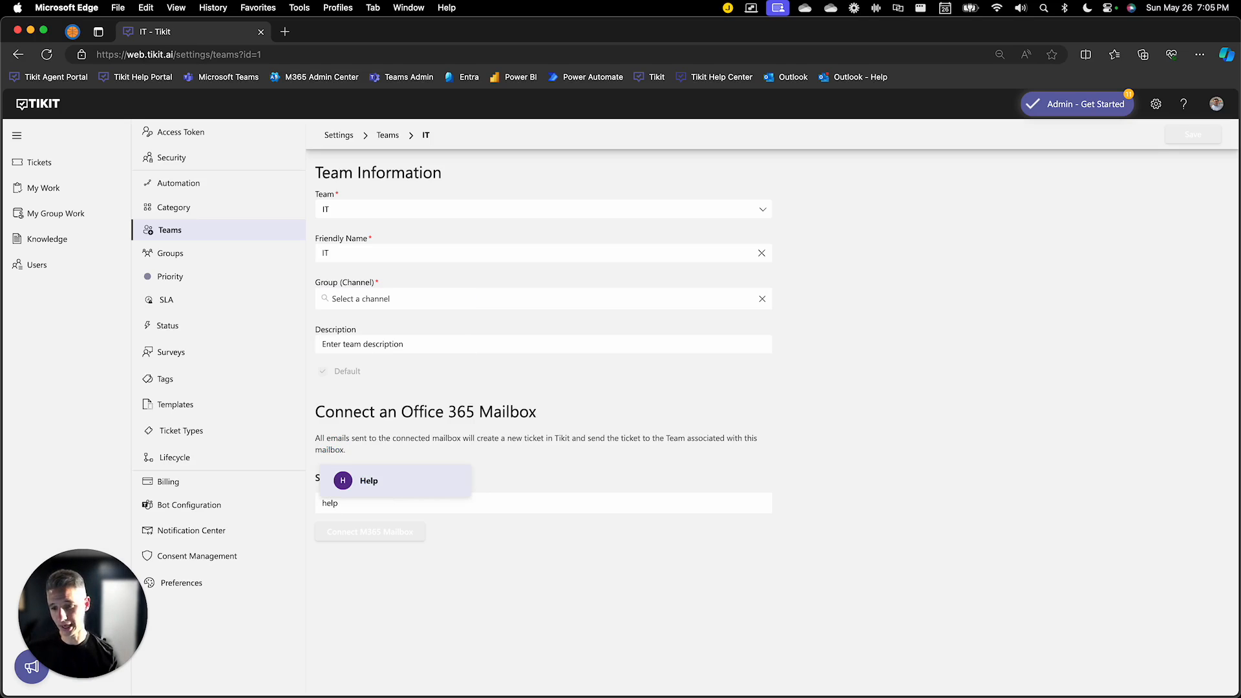
click(452, 490)
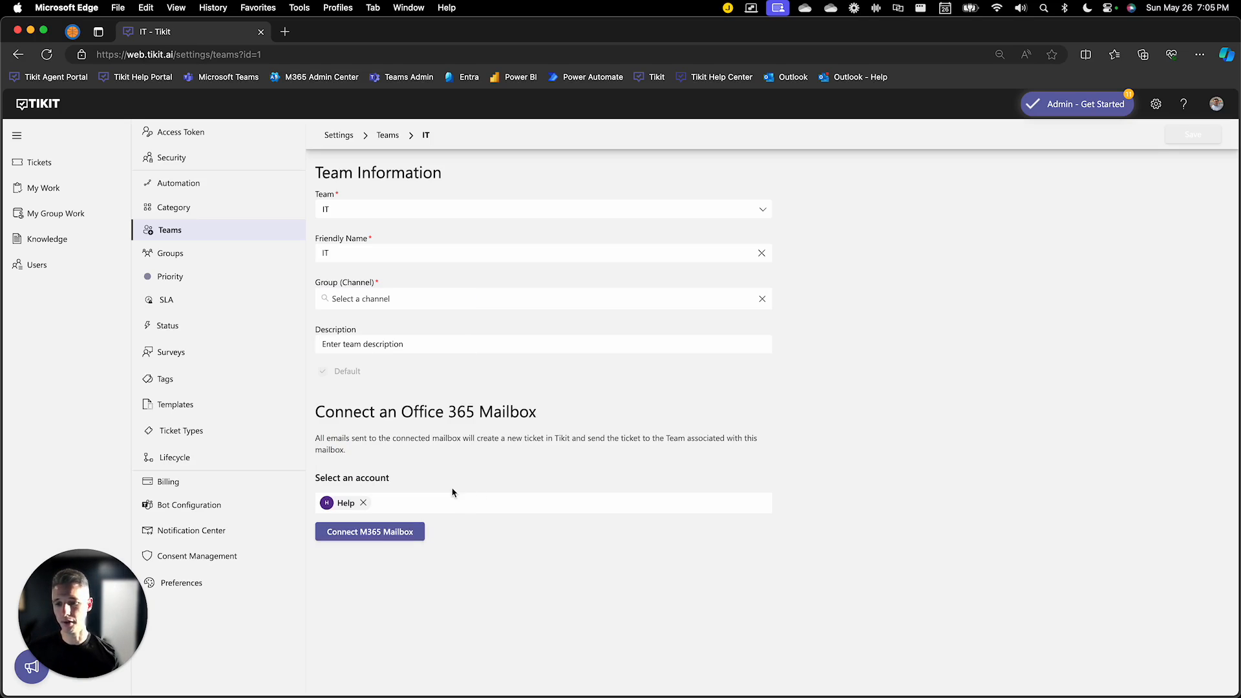
click(413, 532)
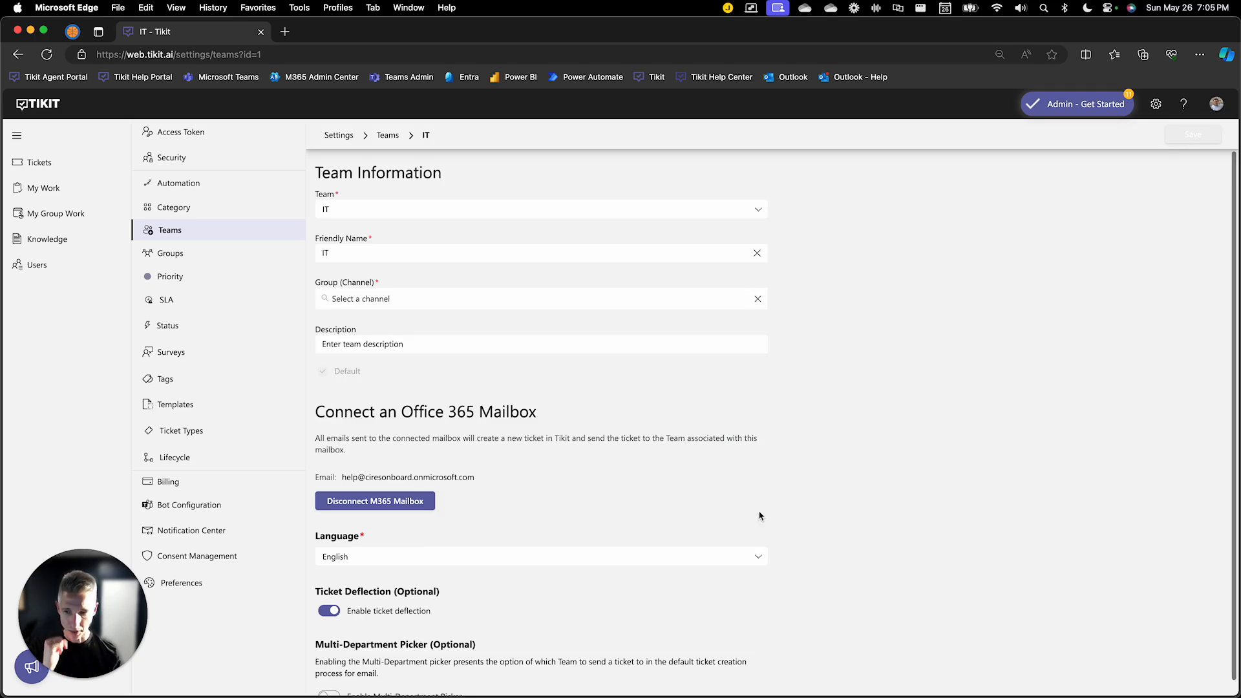
Look through the mailbox language options, keeping English, and switch ticket deflection off and on again.
scroll(778, 516, down, 1)
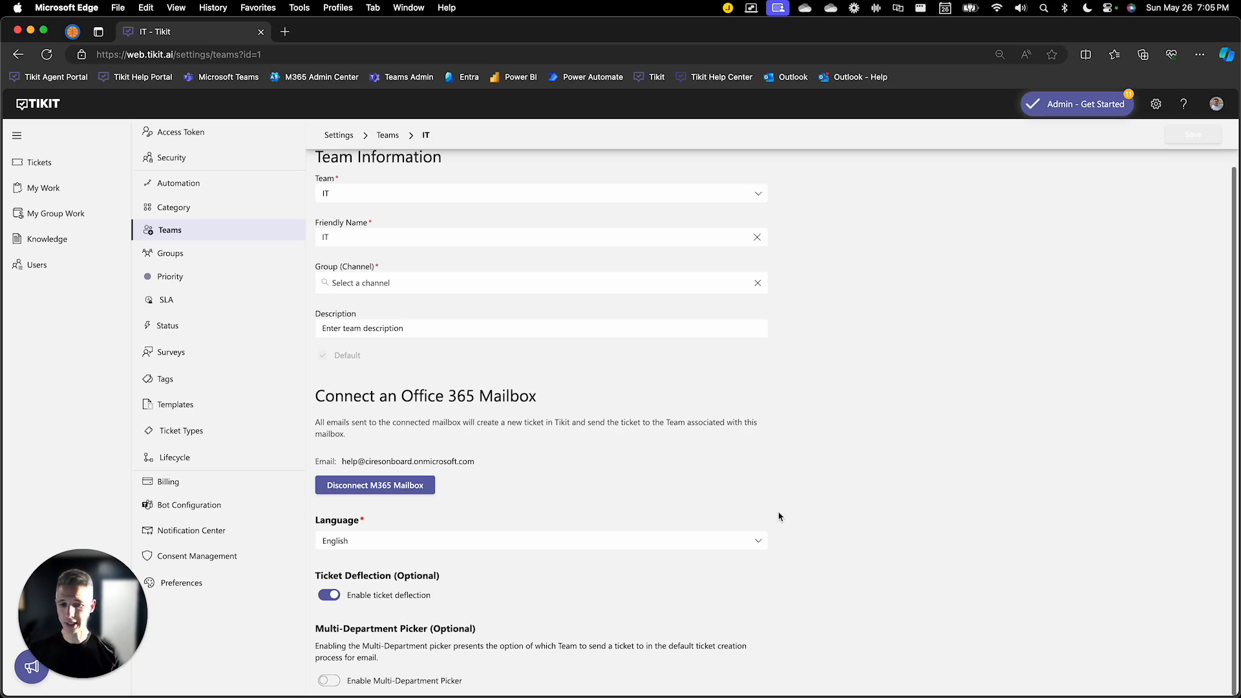
click(723, 546)
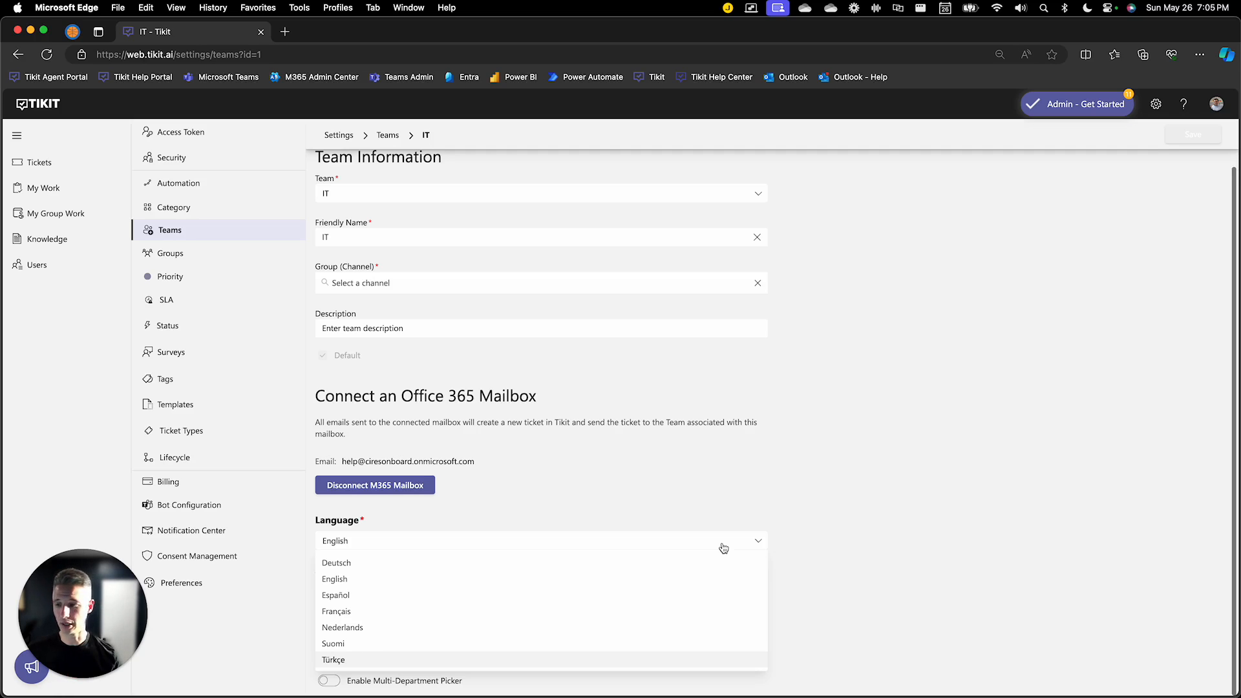
click(723, 548)
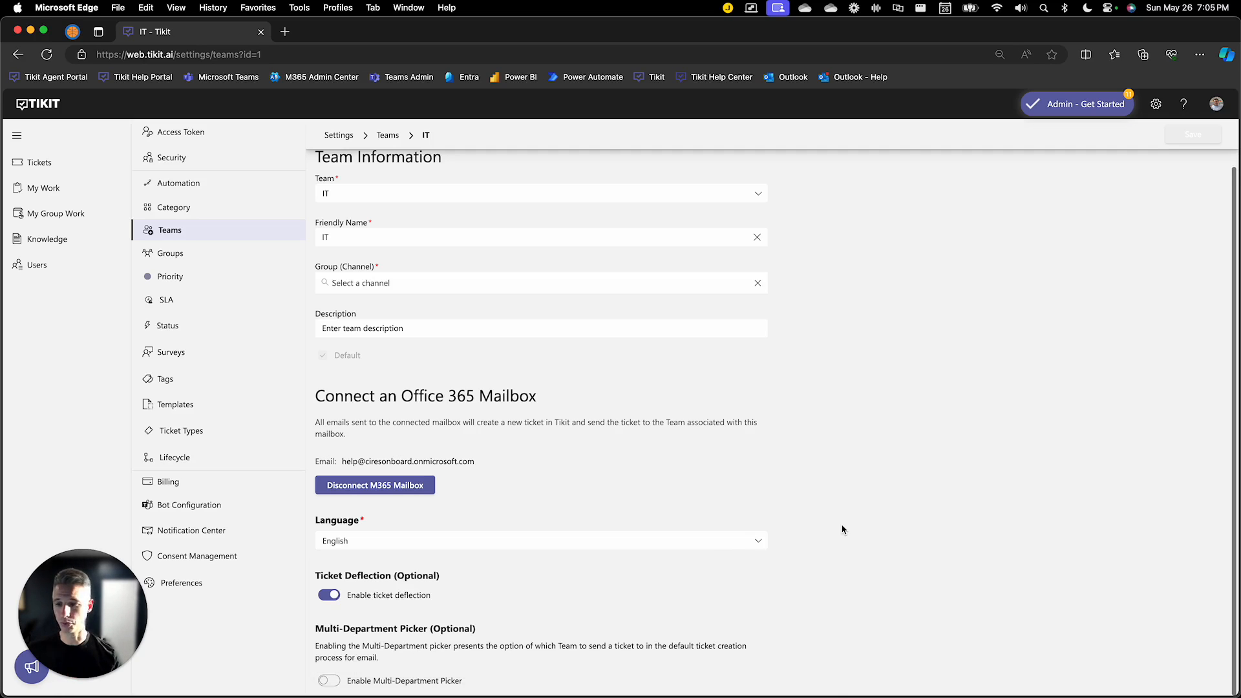
click(330, 596)
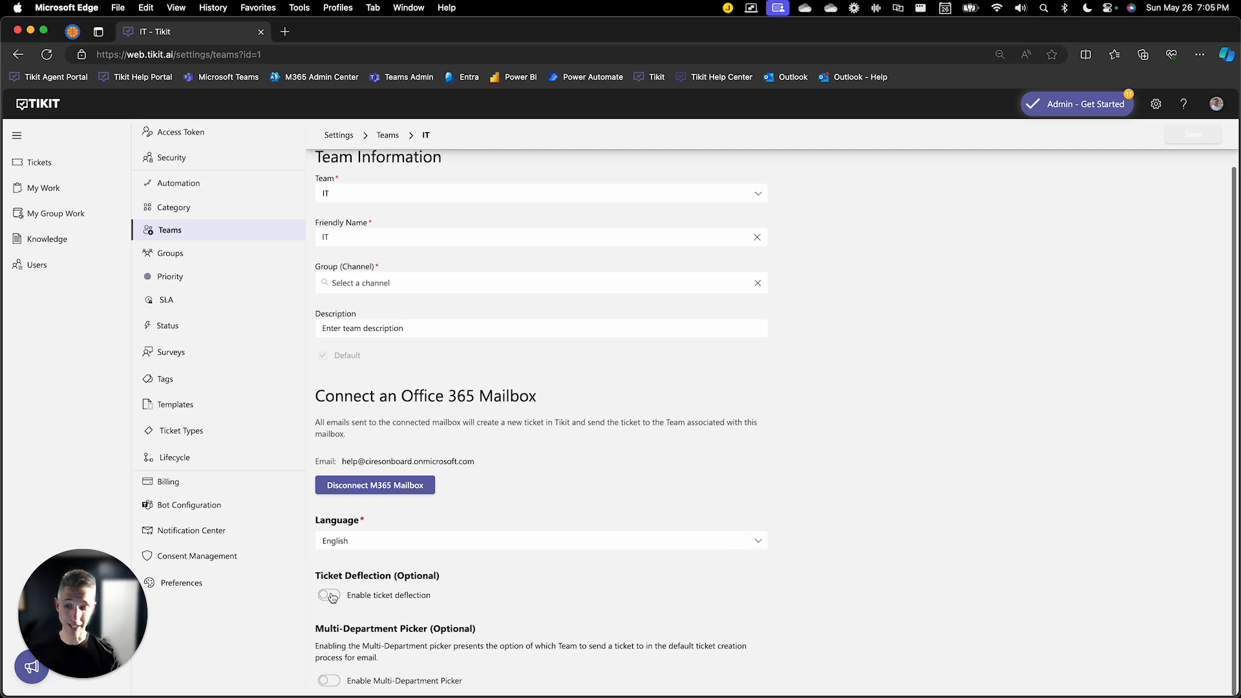
click(332, 597)
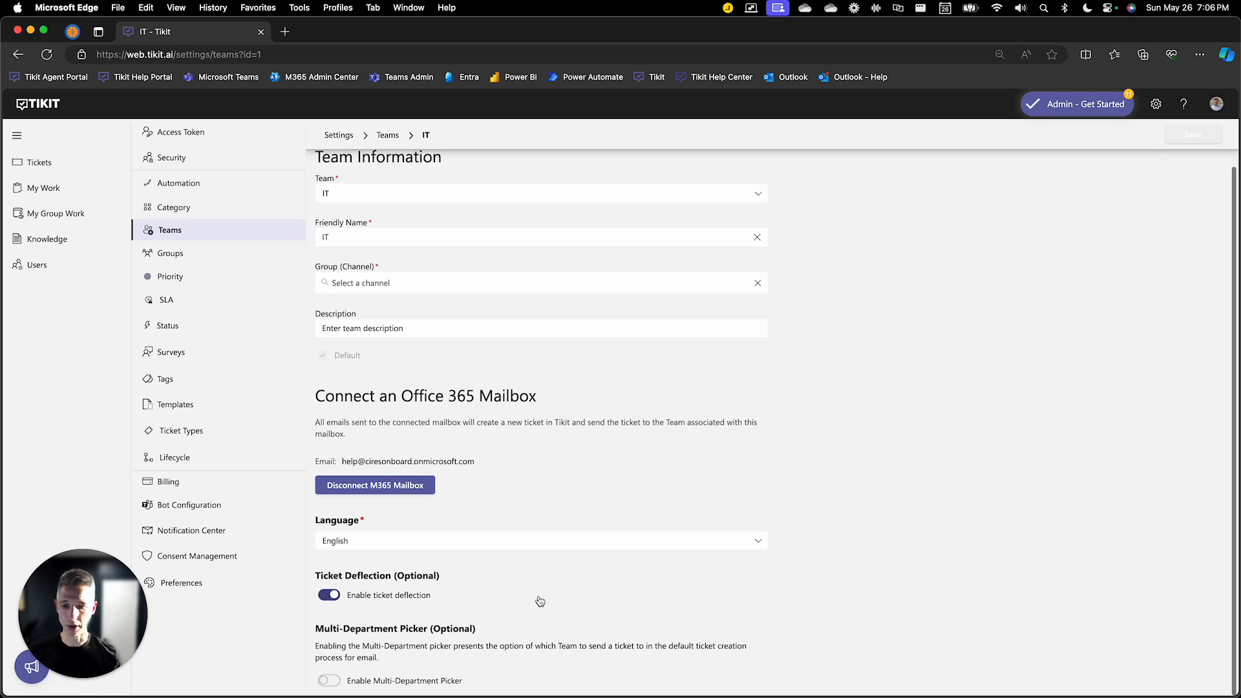
Enable the Multi-Department Picker for the IT team's mailbox and view its selection message.
click(331, 682)
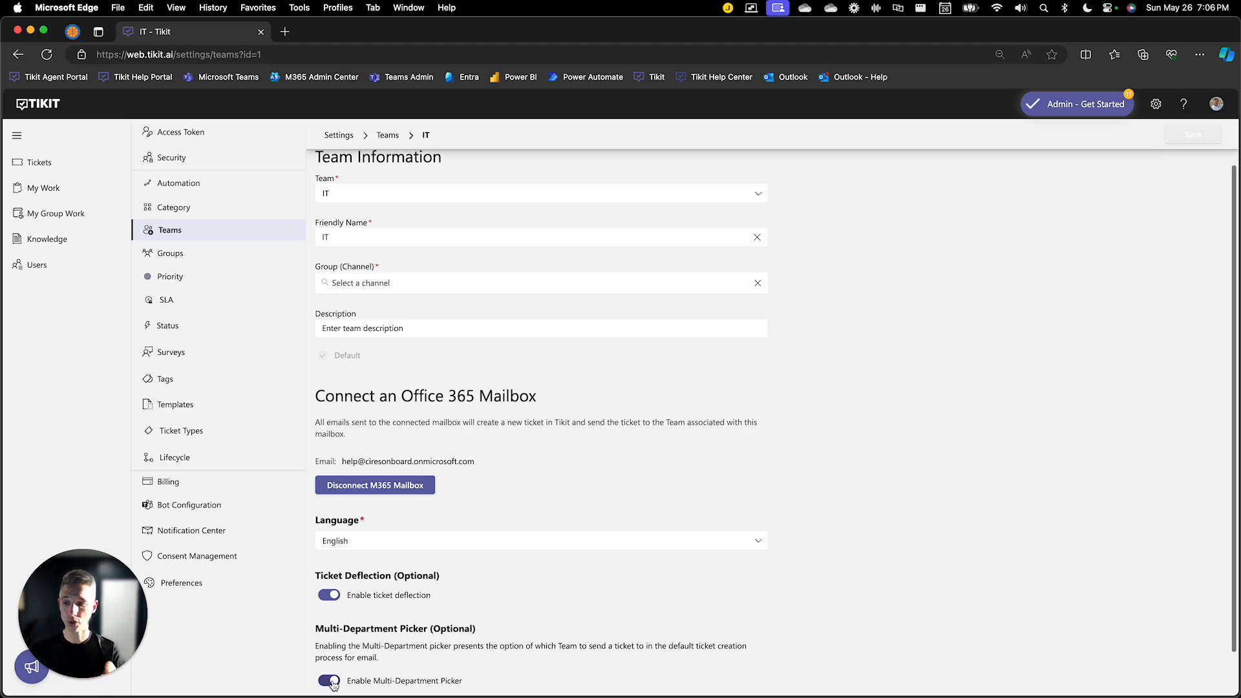
scroll(332, 683, down, 2)
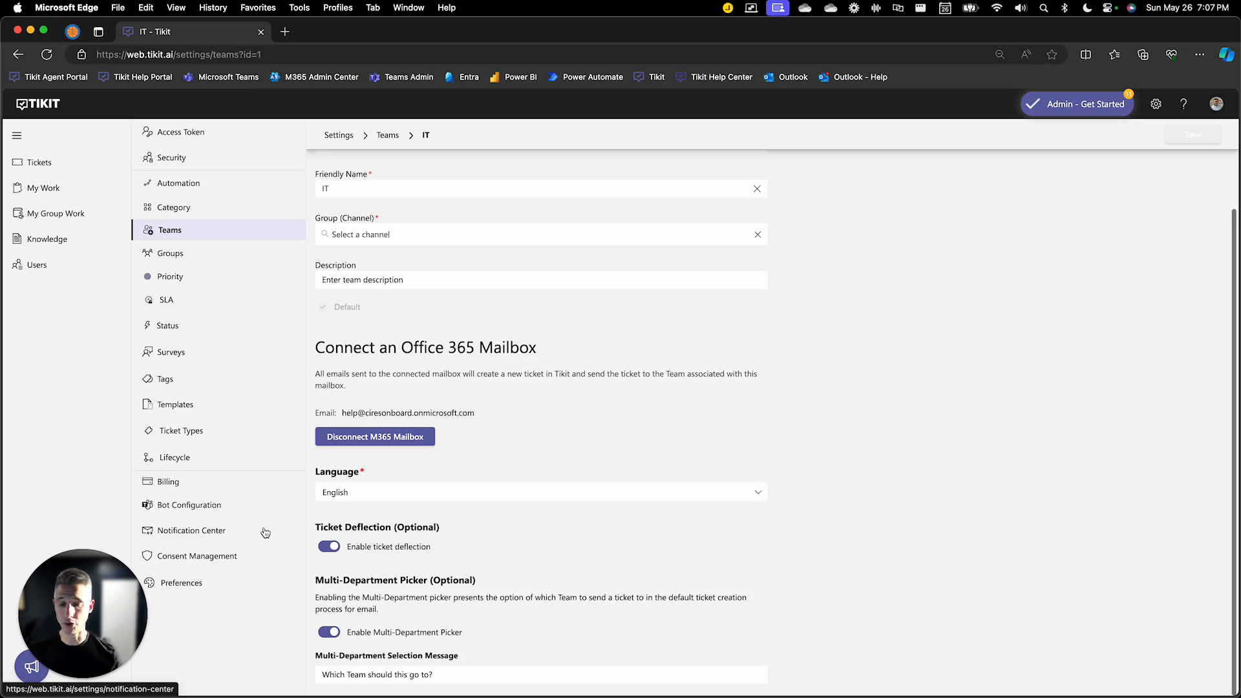
In Notification Center, toggle the requester email notifications for Change Status and Send Response When Ticket is Created off and on again.
click(192, 531)
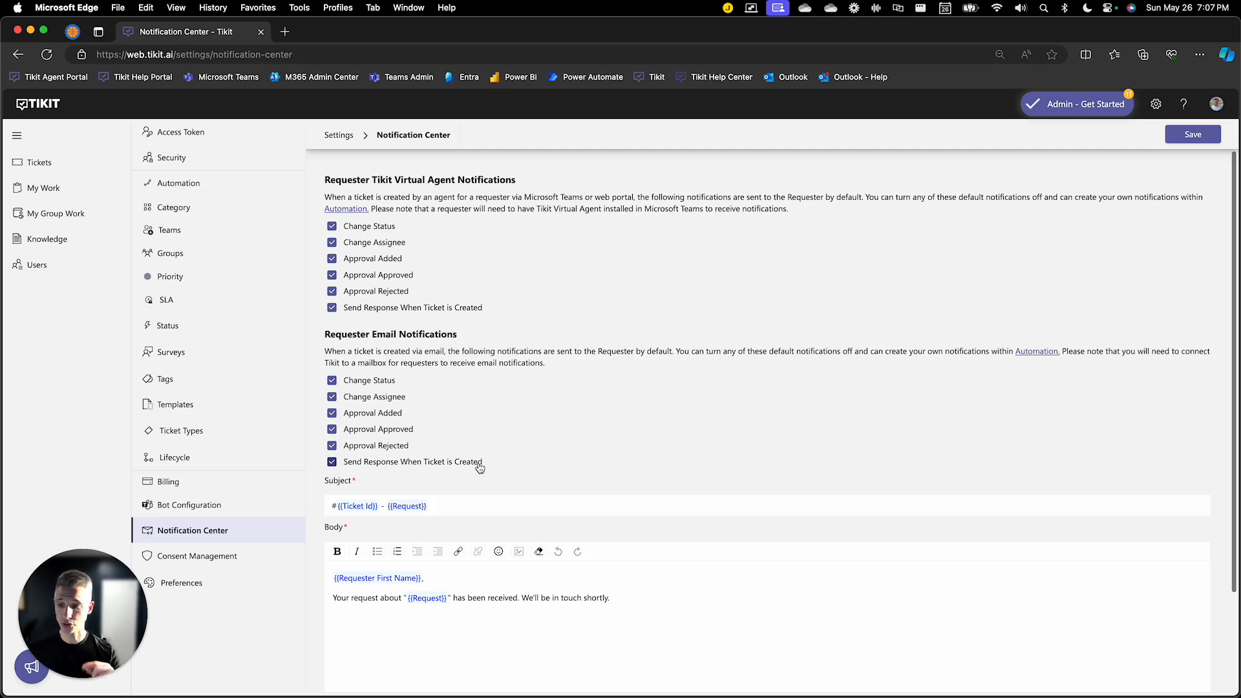
click(336, 380)
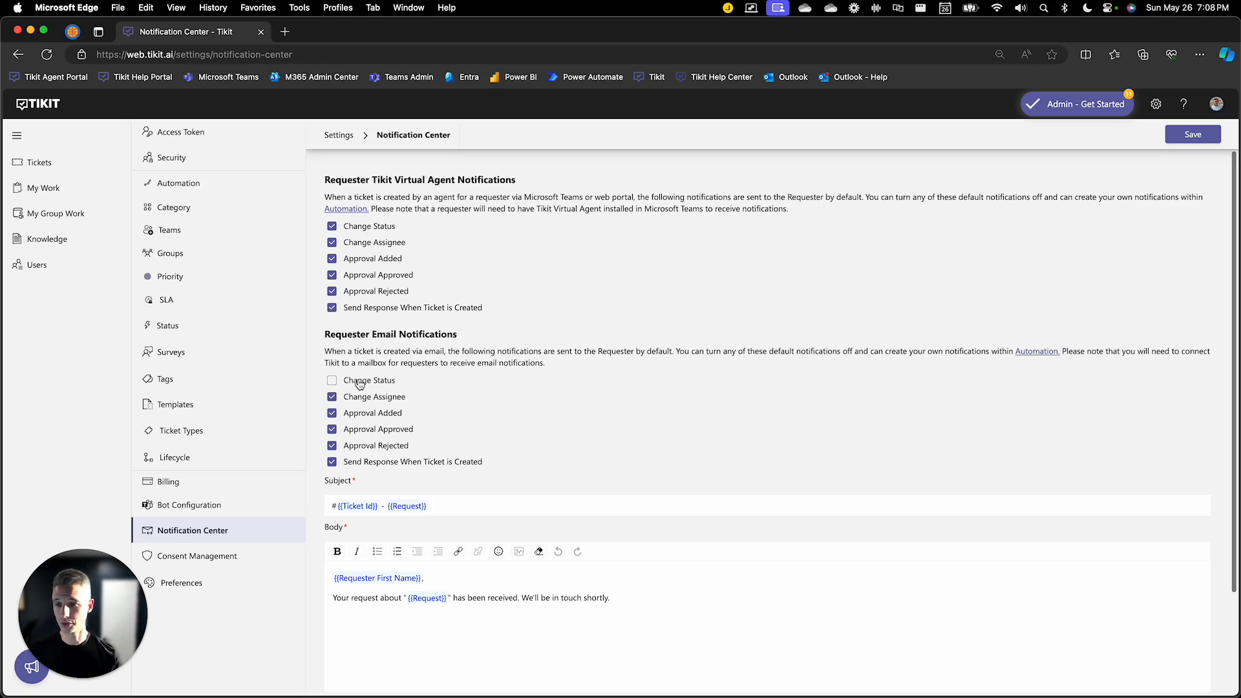
click(333, 381)
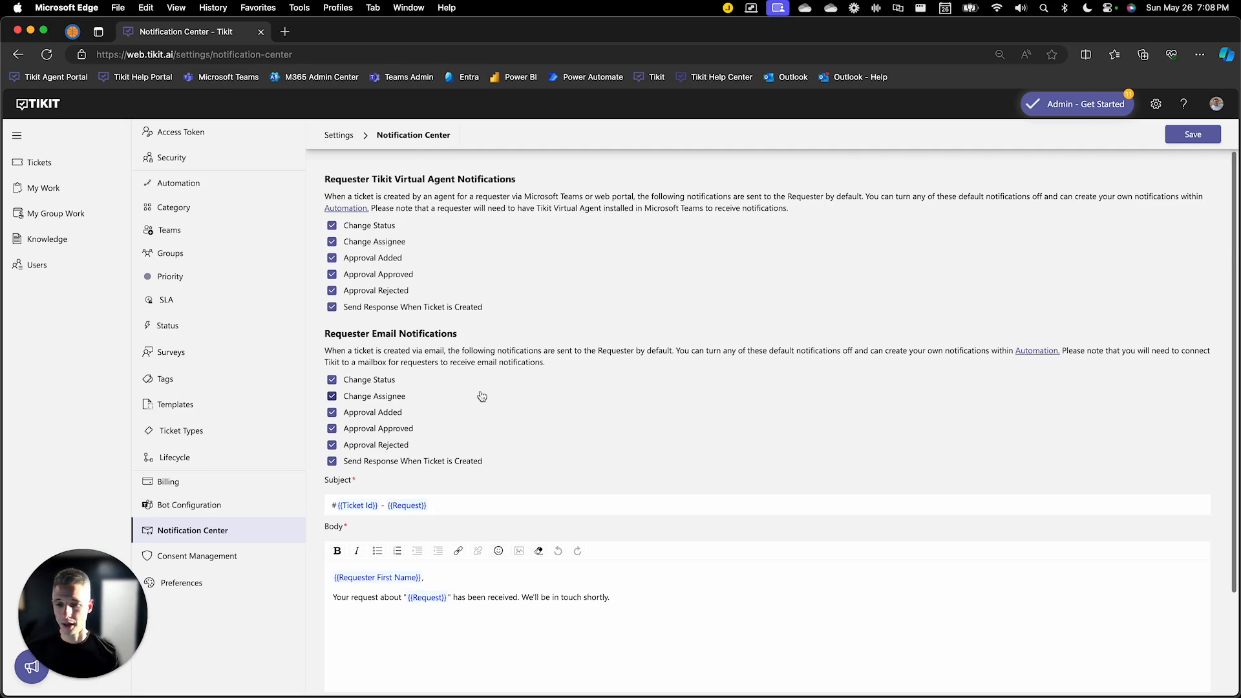
scroll(481, 394, down, 3)
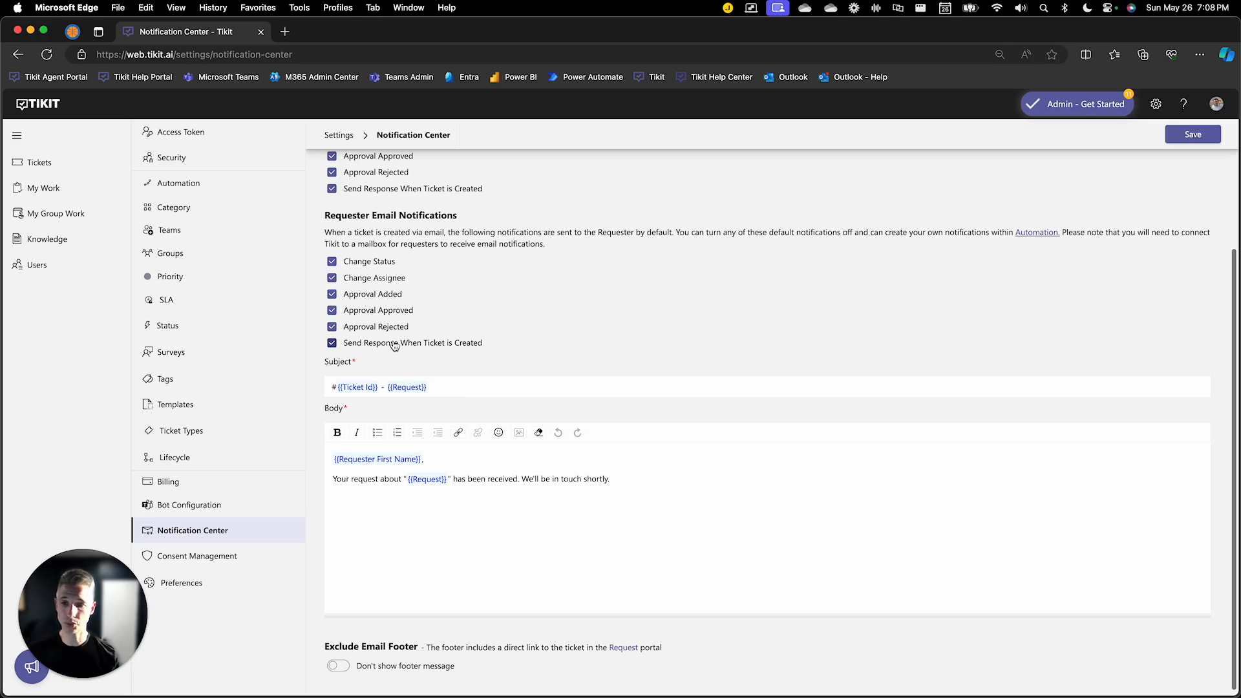
click(442, 344)
click(442, 344)
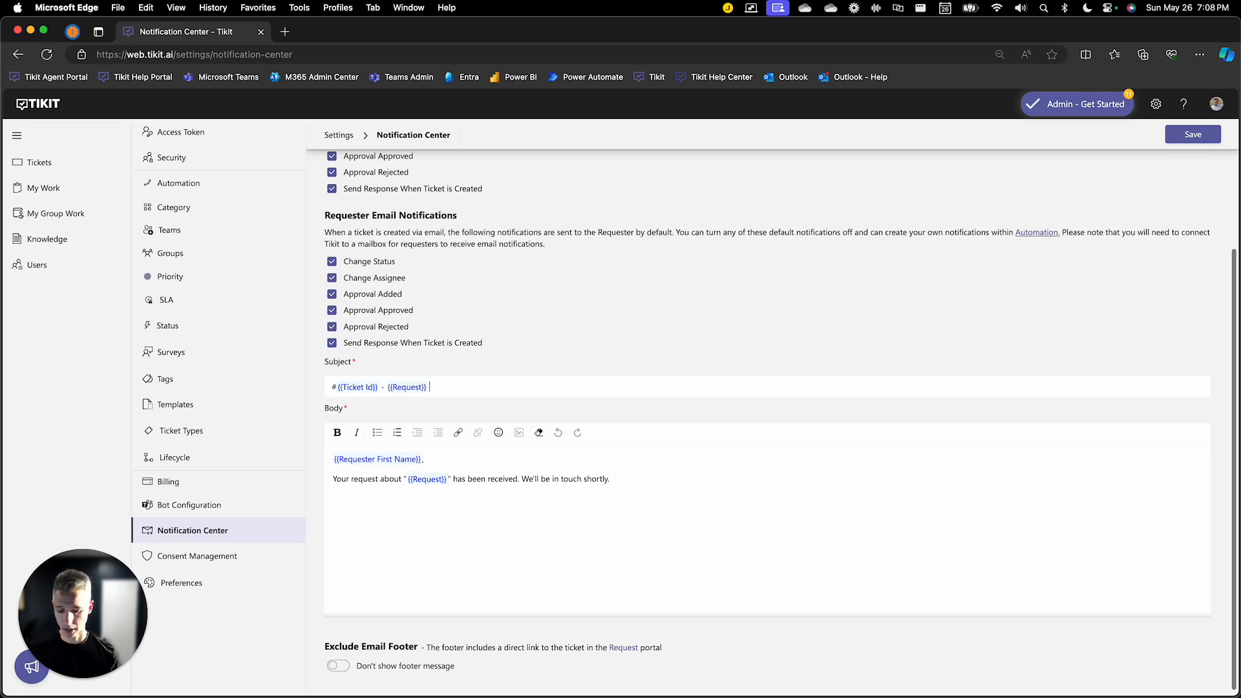
Add the sample text "asdf" to the end of the ticket-created email subject and remove it.
text(asdf)
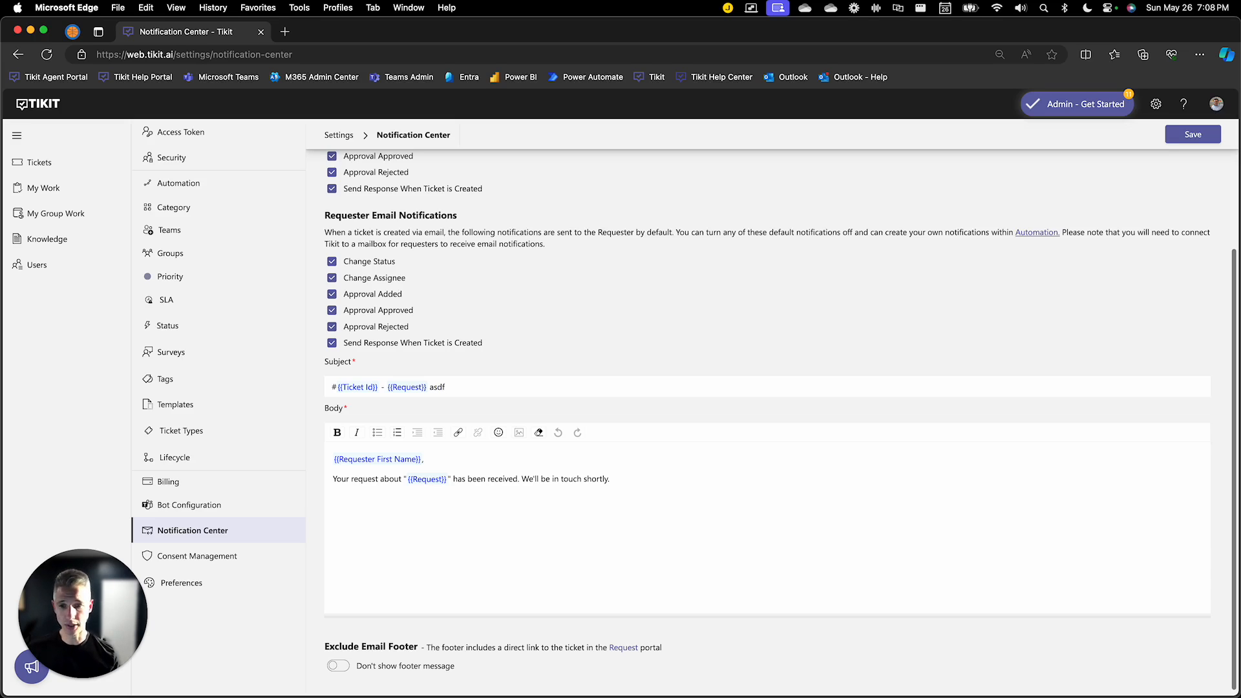
key(BackSpace)
key(BackSpace)
key(BackSpace)
key(BackSpace)
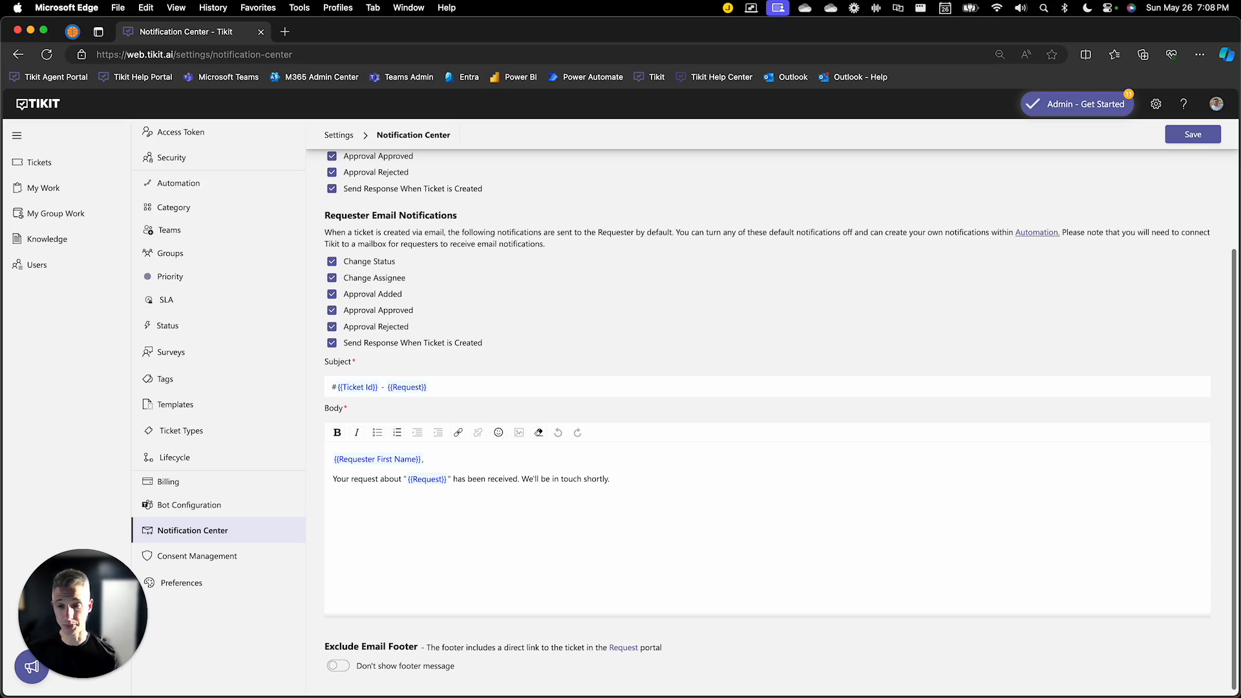
Bring up the dynamic field suggestions in the email body with "{{" and remove it, and toggle the footer exclusion on and off.
click(630, 483)
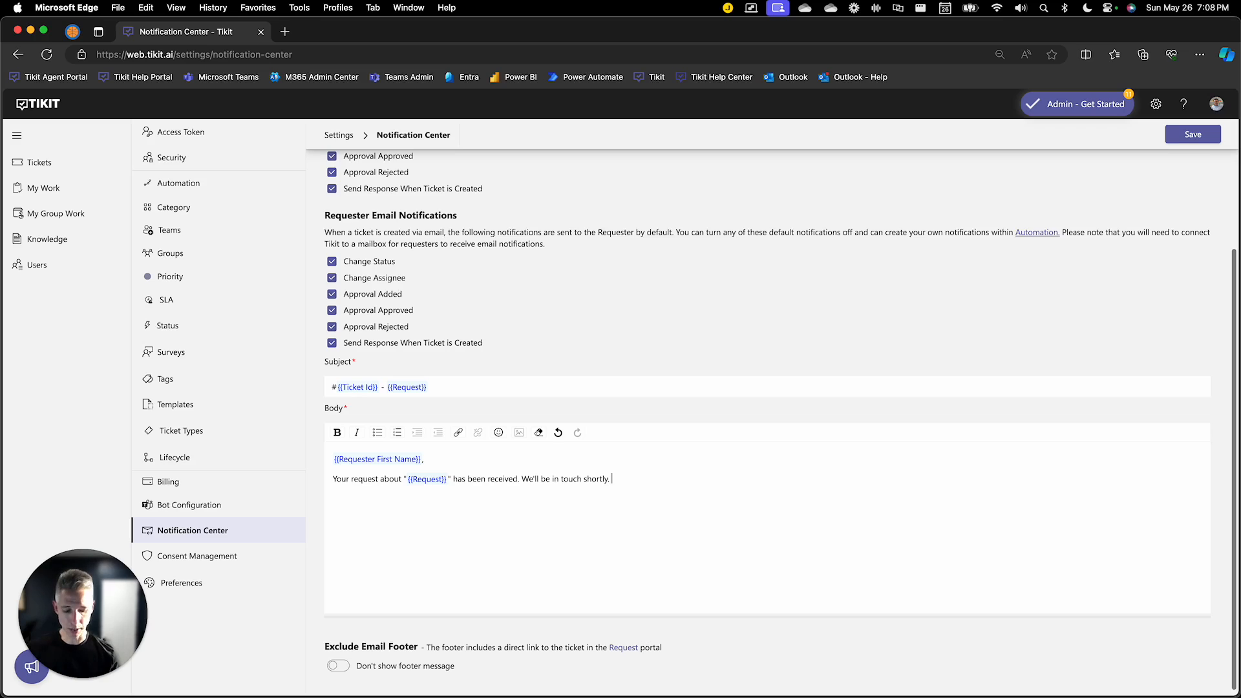
text({{)
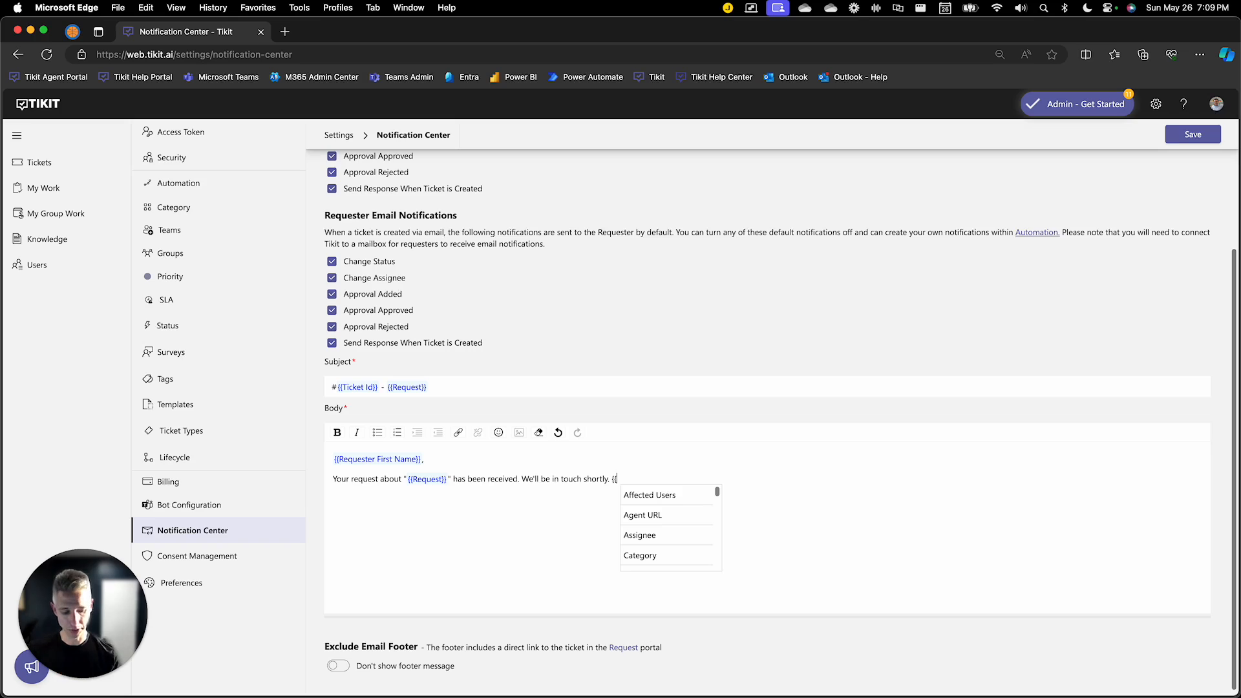
key(BackSpace)
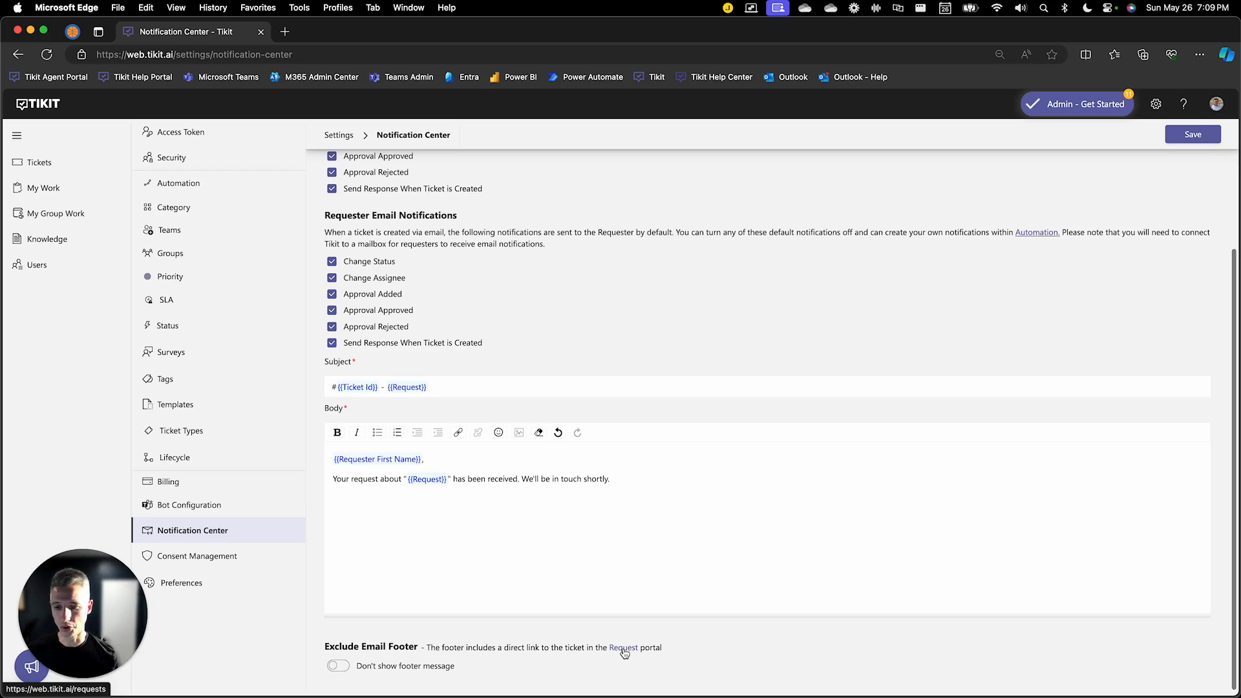
click(338, 667)
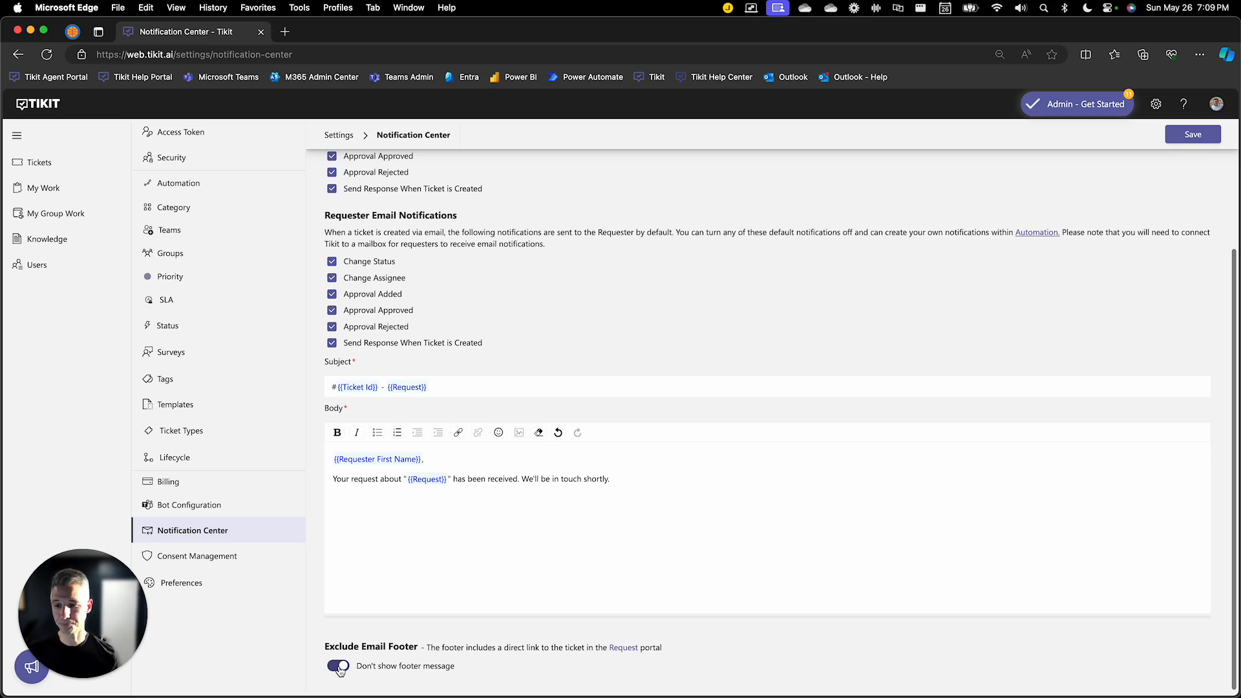
click(339, 668)
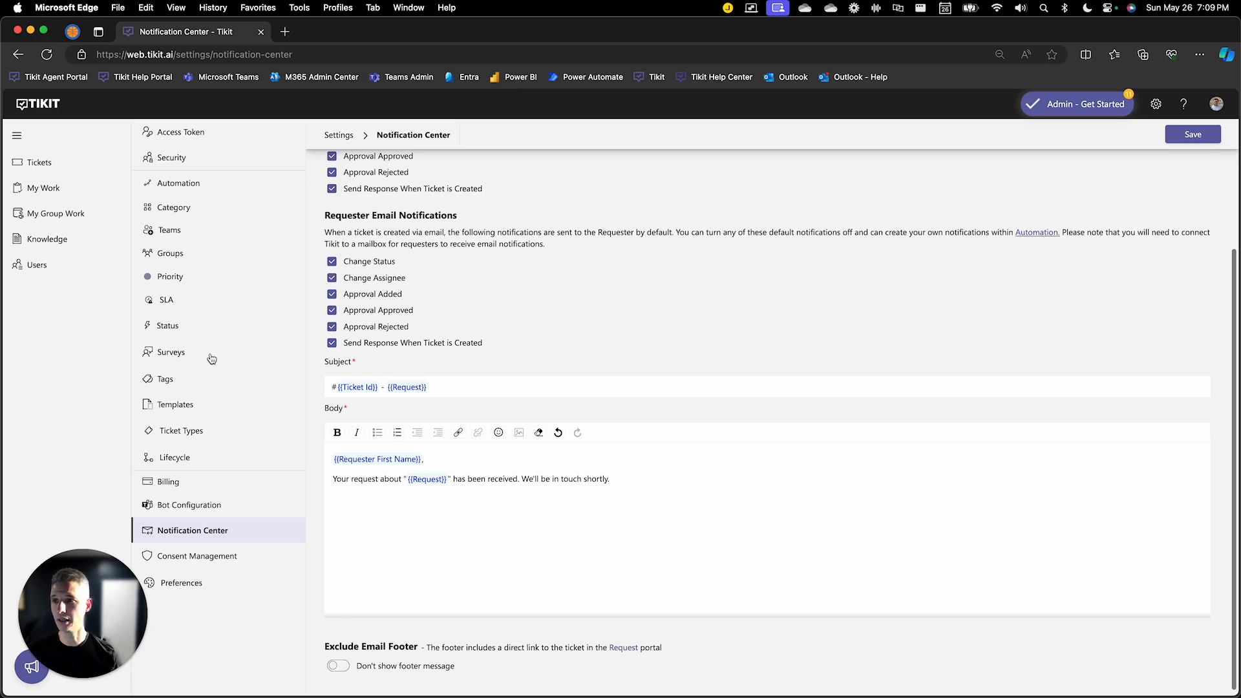
Open the Tikit ticket list and switch to the requester's Outlook inbox shown beside it.
click(71, 166)
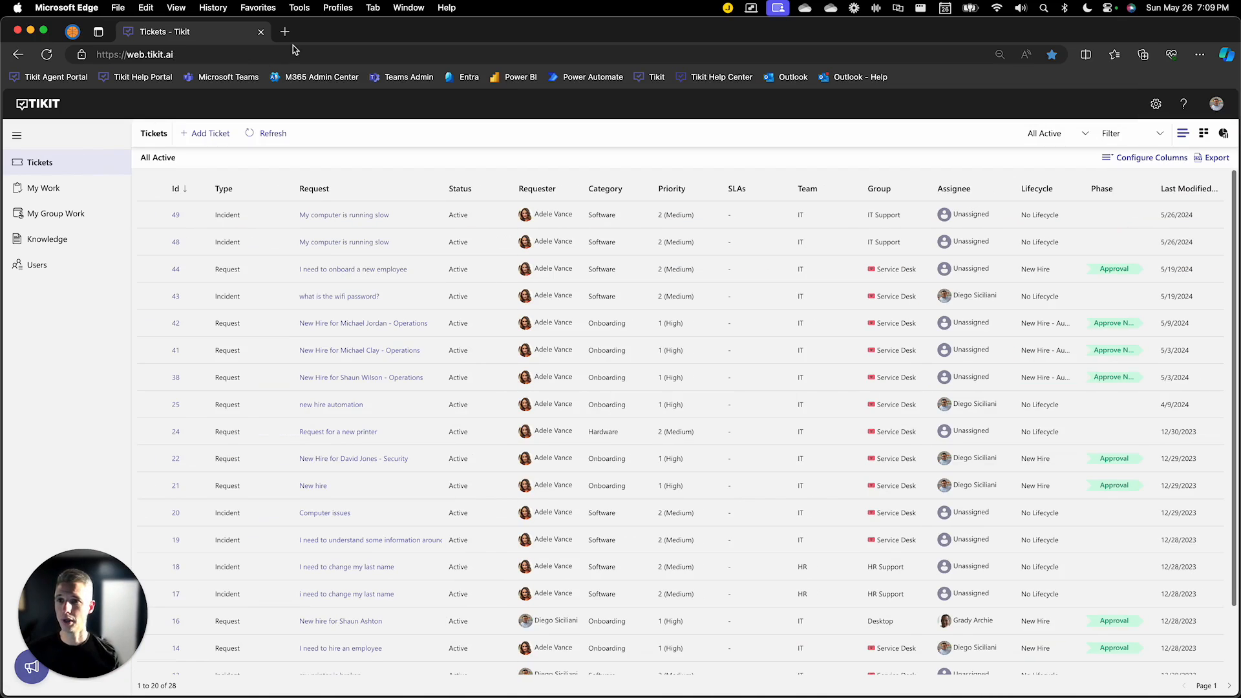
key(ctrl+alt+Right)
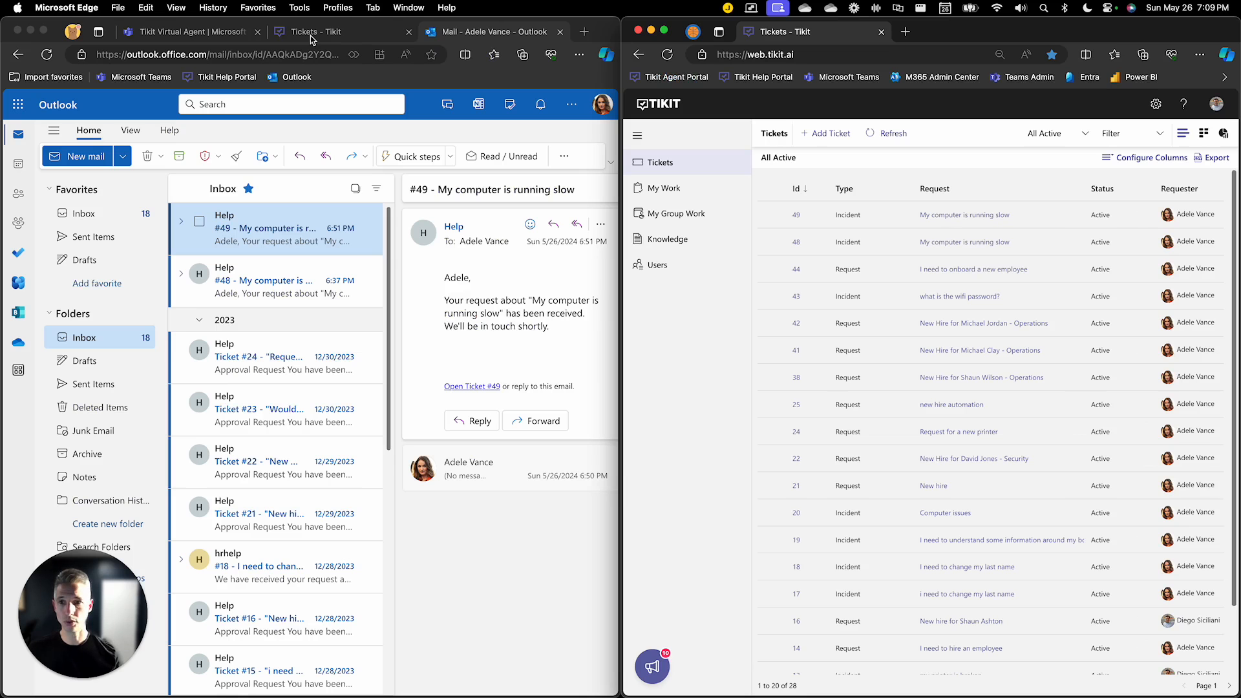
click(507, 278)
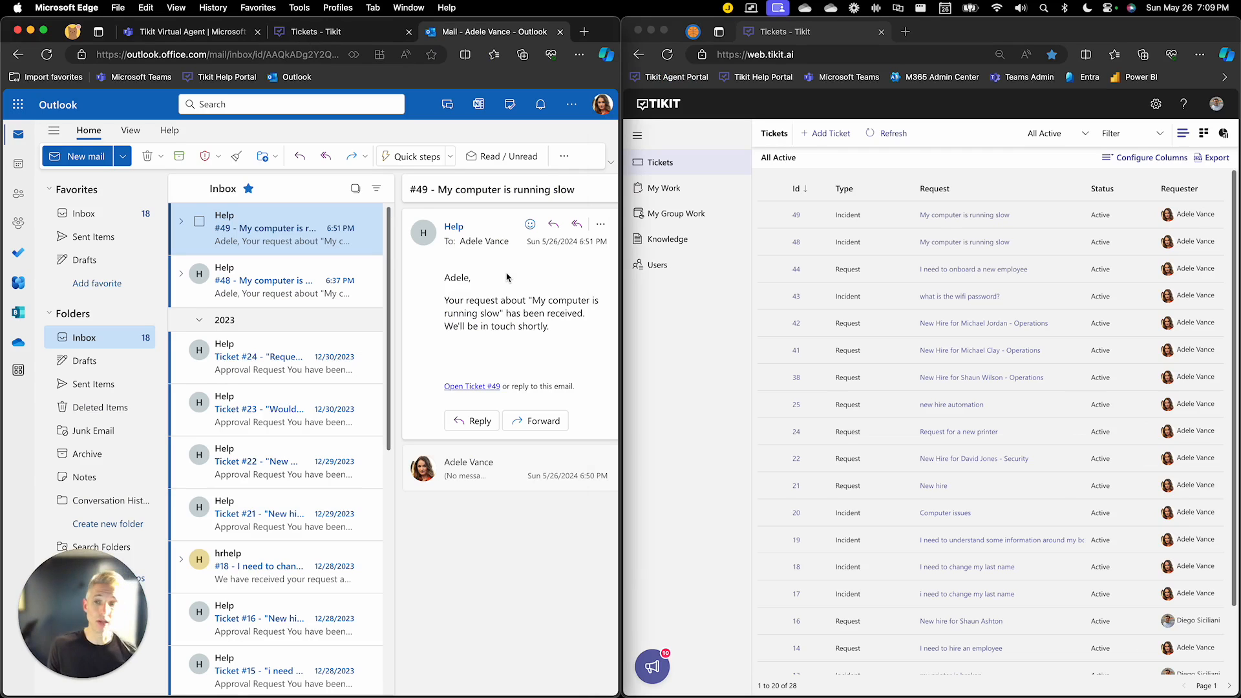
Send an email to the Help mailbox with the subject "My computer is running slow" and return to the Tikit ticket list.
click(98, 161)
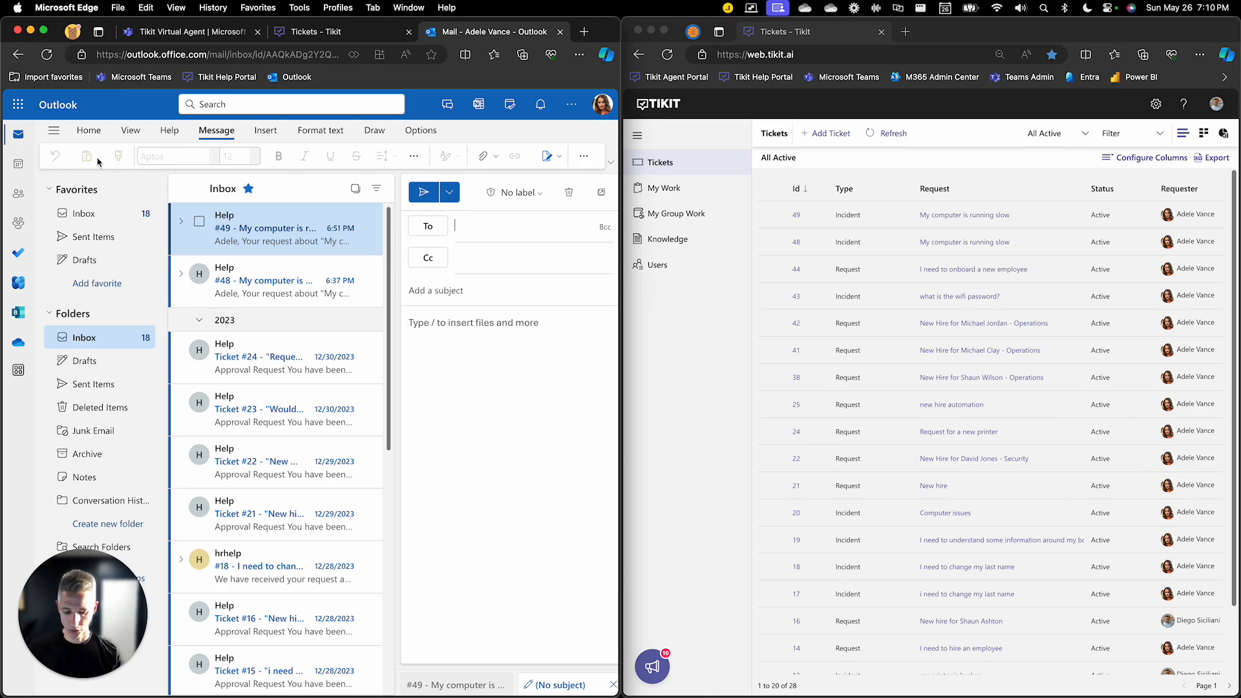
text(help)
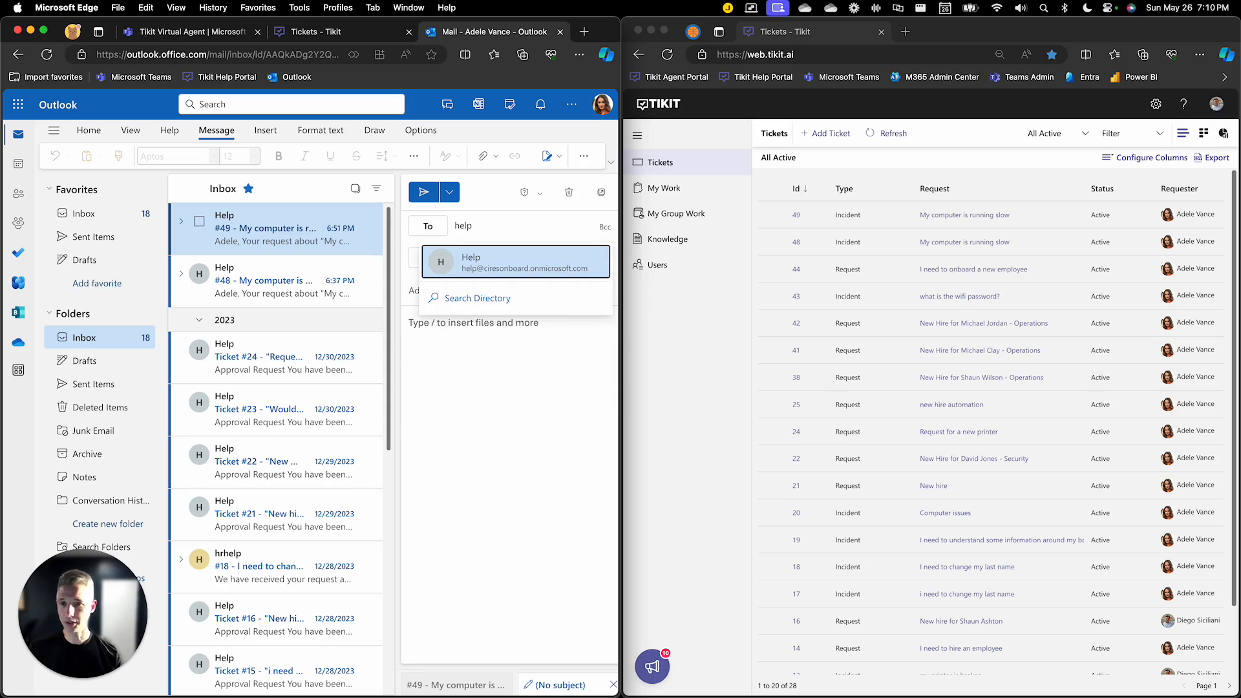
click(442, 261)
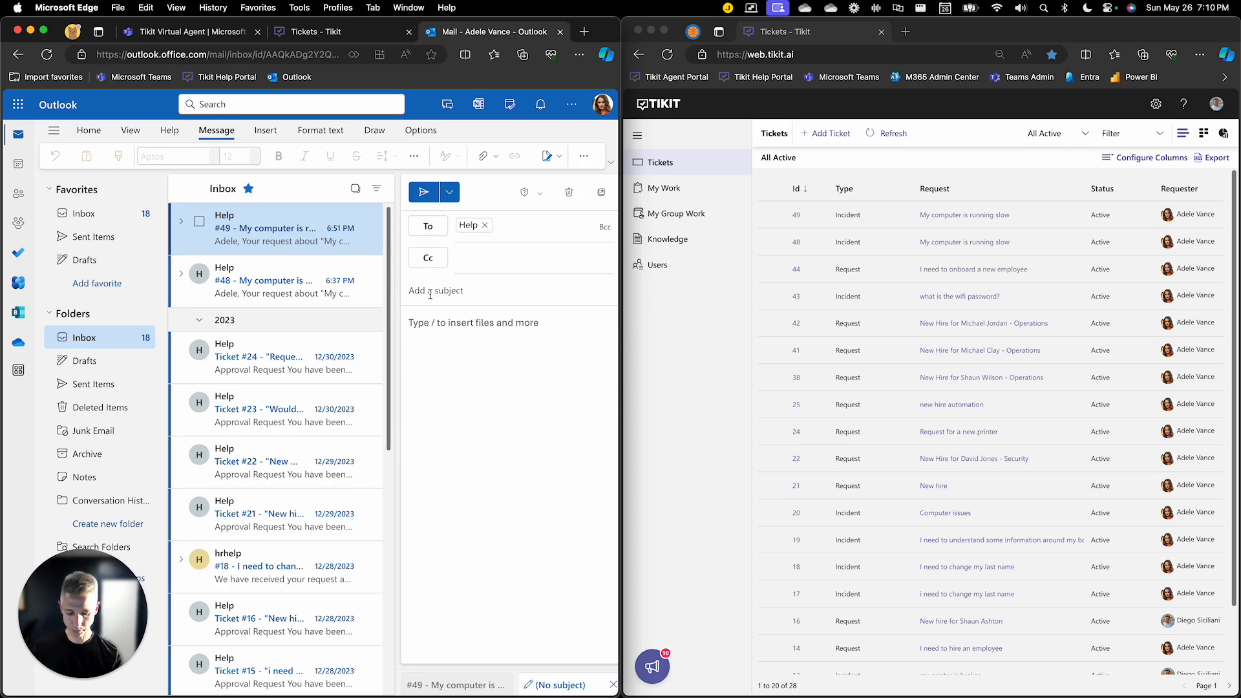
text(My comput)
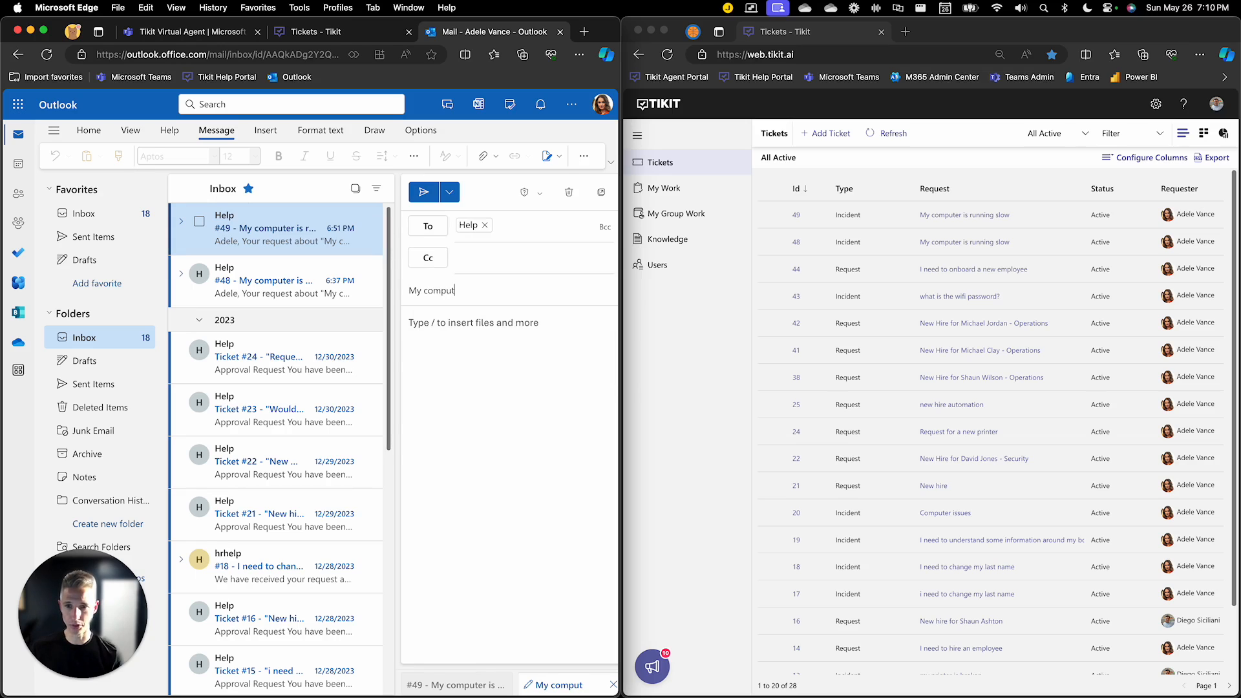
text(er is running slow)
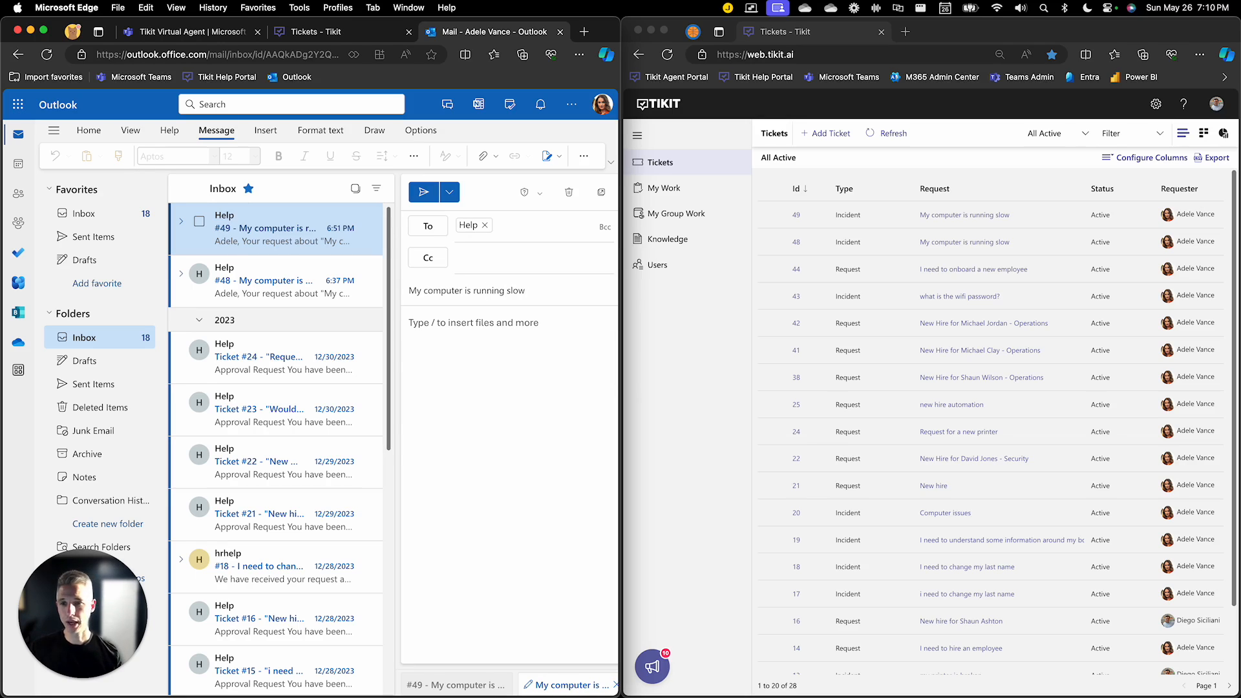
click(423, 192)
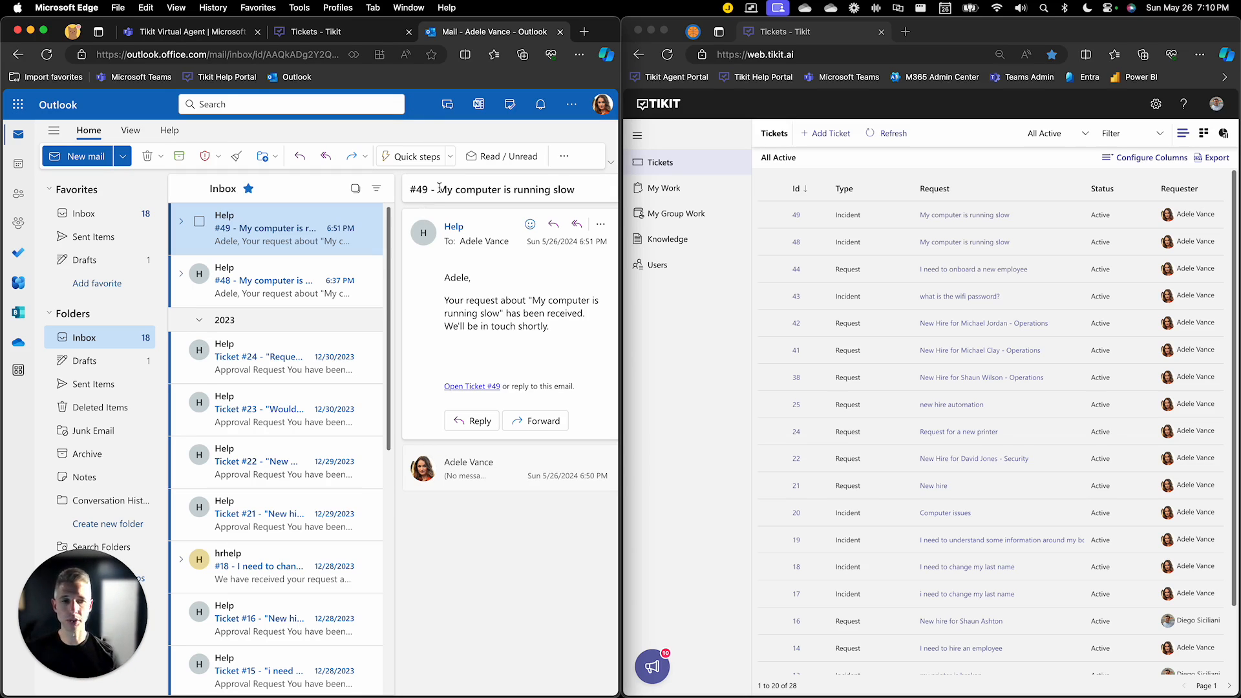
click(971, 134)
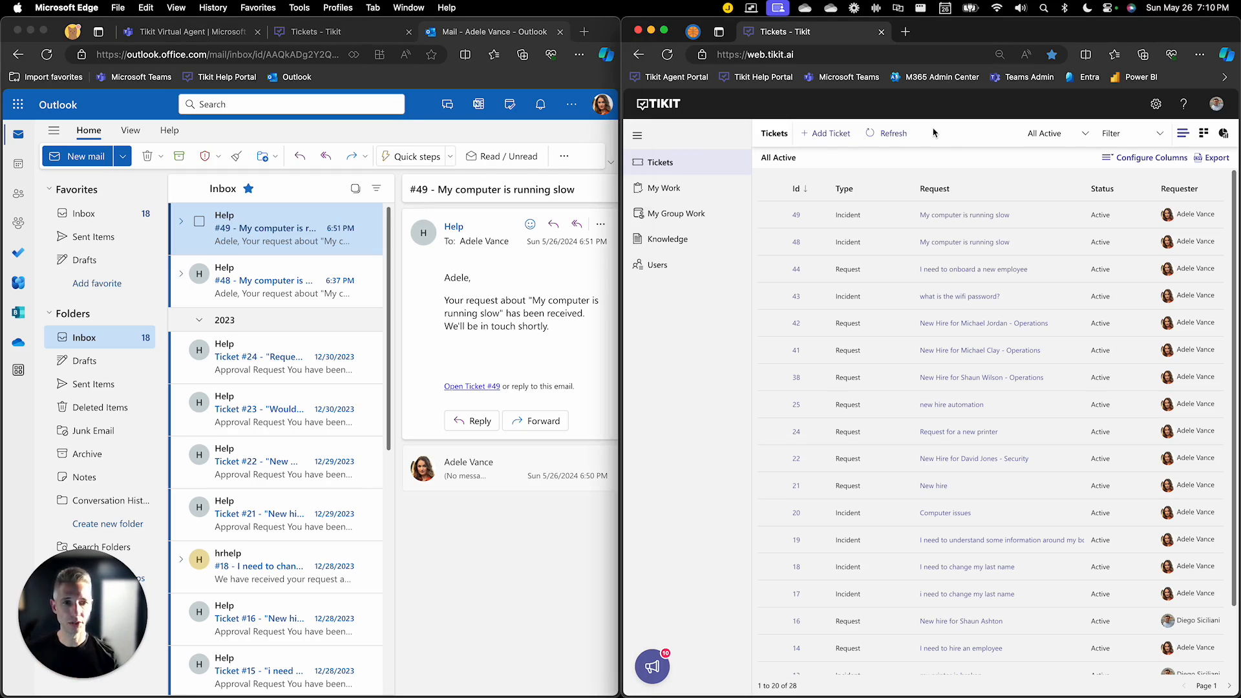
Refresh the Tikit ticket list to load the emailed ticket and open the ticket #50 confirmation email in the requester's Outlook inbox.
click(893, 133)
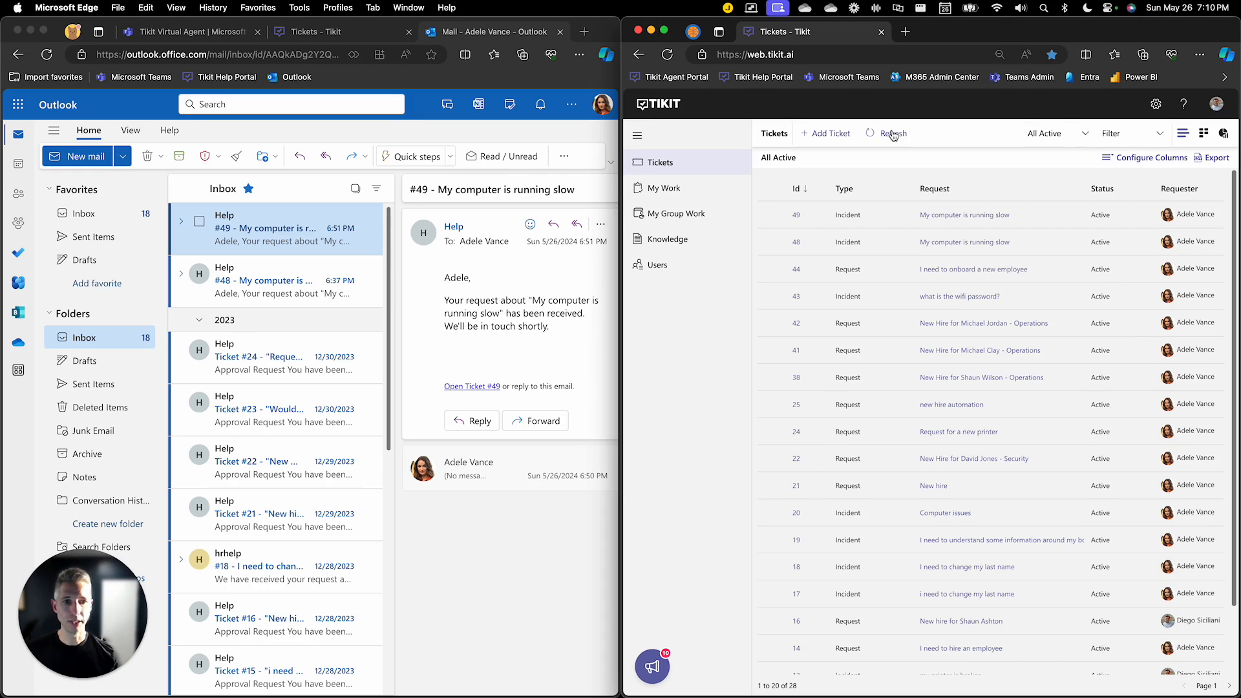
click(892, 133)
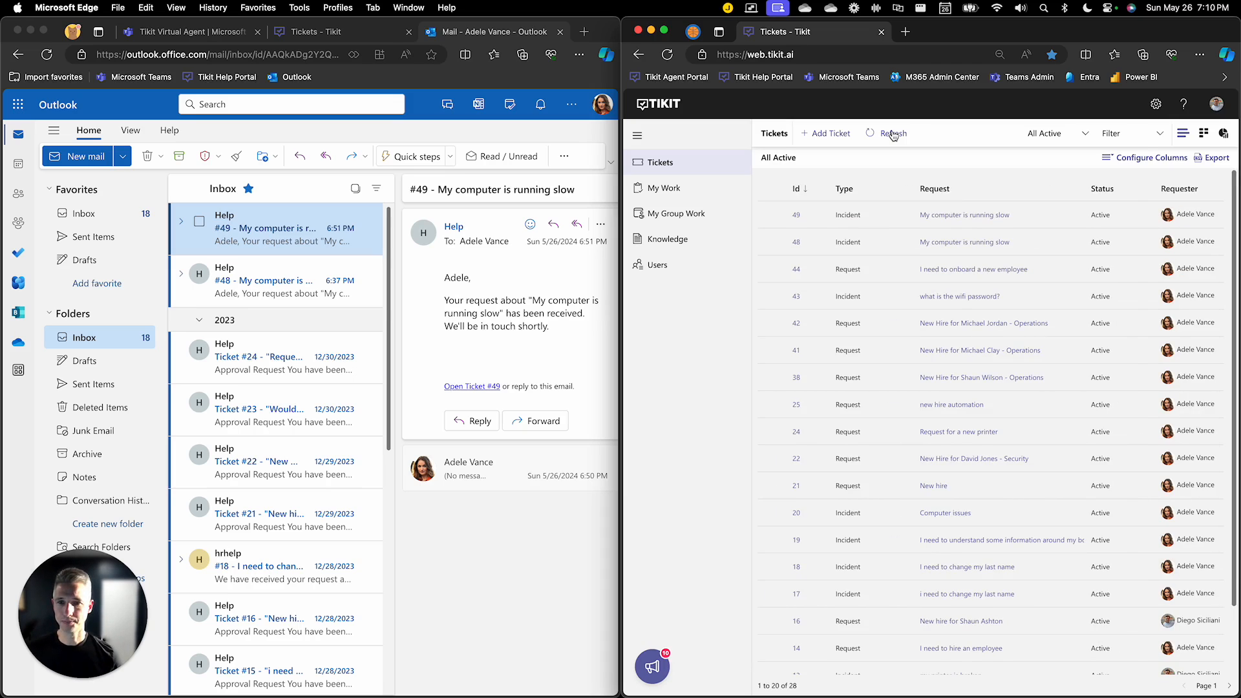
click(892, 134)
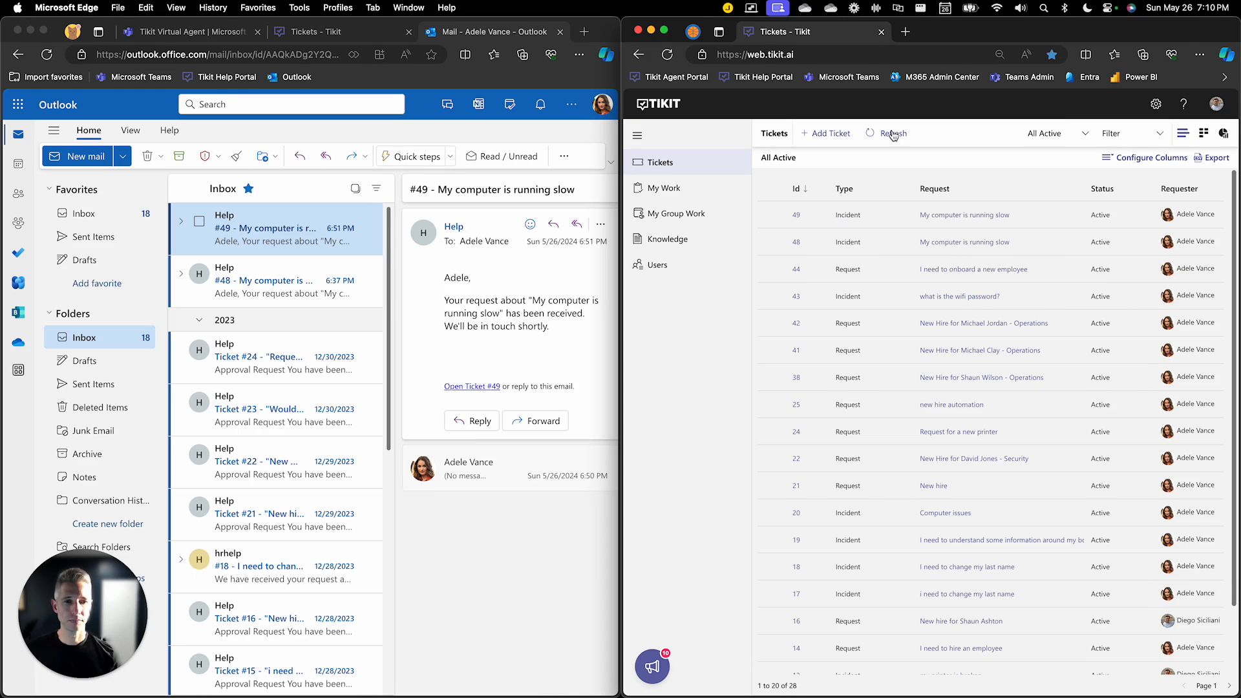
click(893, 134)
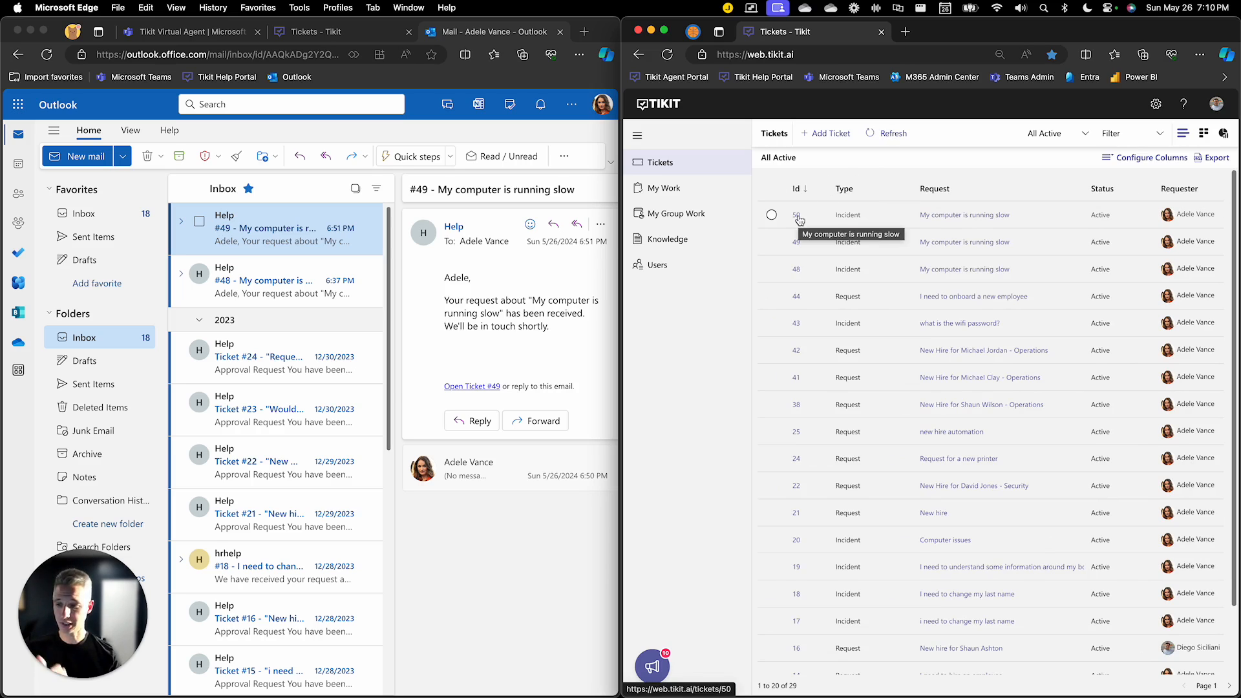
click(512, 289)
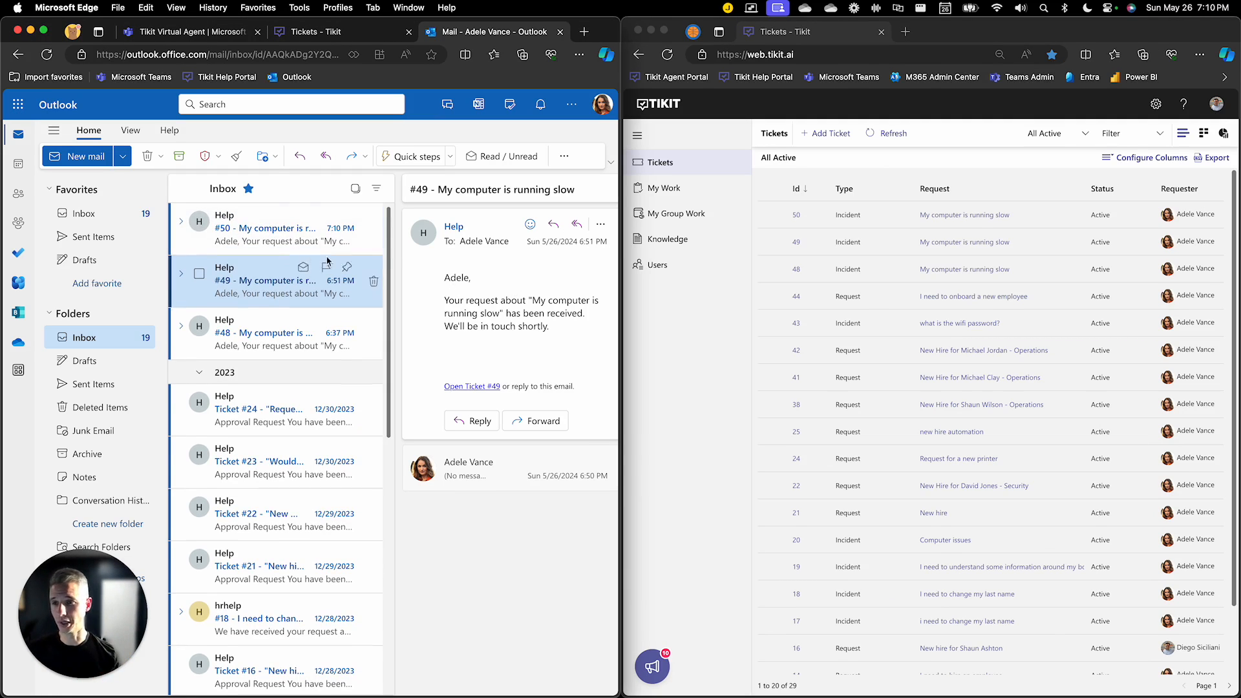
click(250, 237)
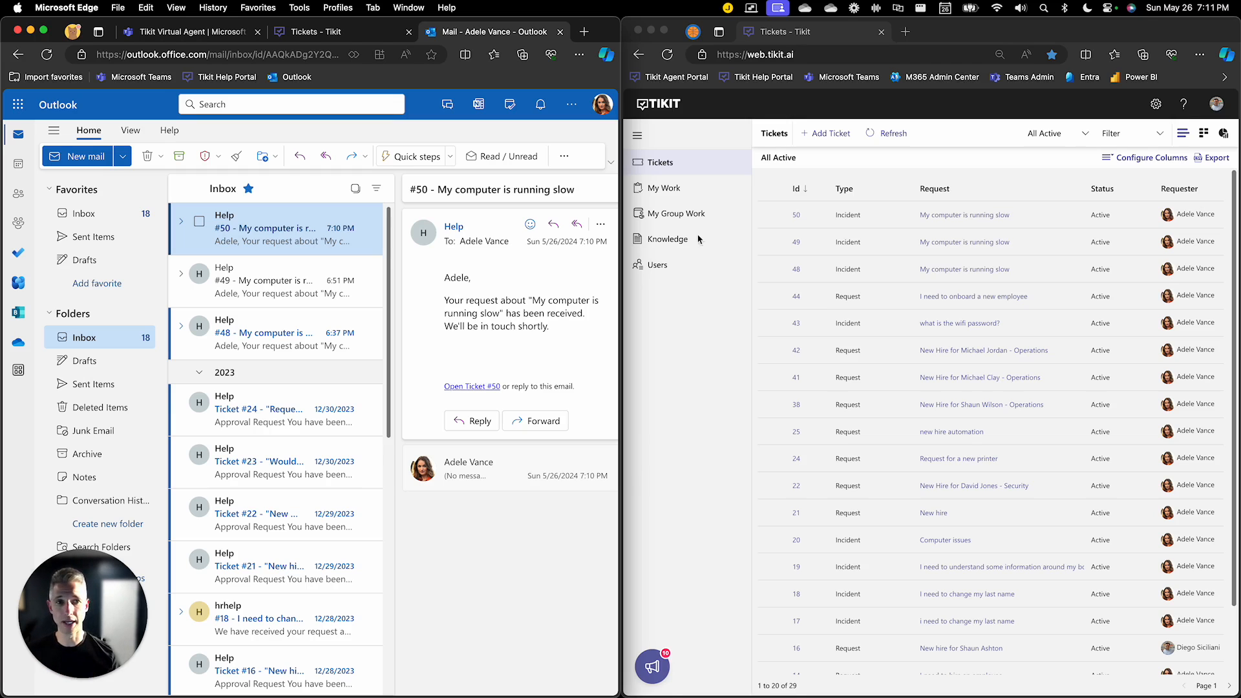
Open ticket #50 in the enlarged Tikit window and highlight its "via Email" source.
click(952, 31)
double_click(952, 31)
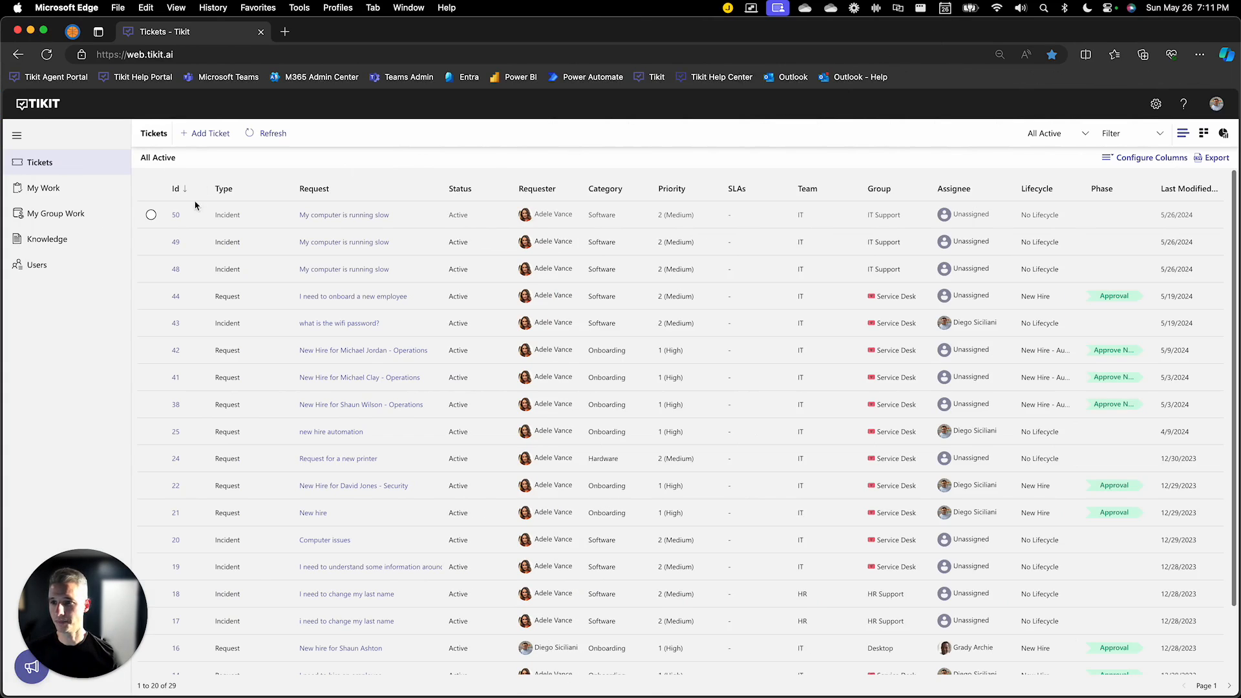
click(177, 216)
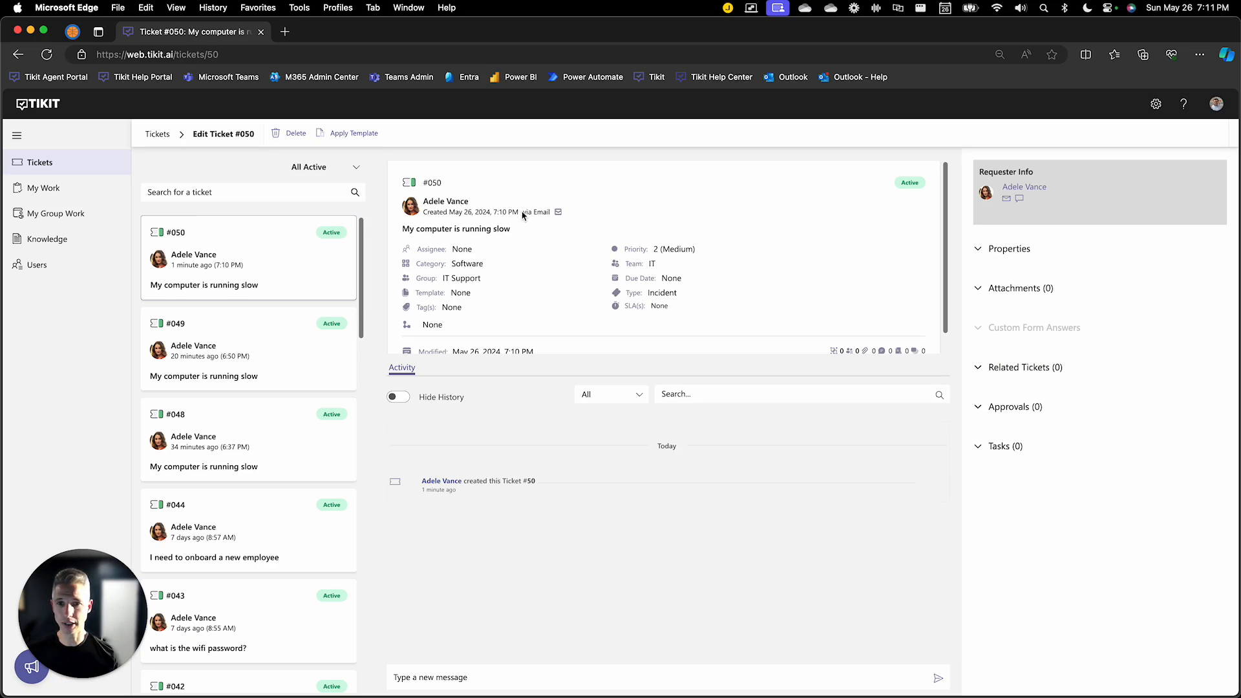
drag(523, 211, 551, 211)
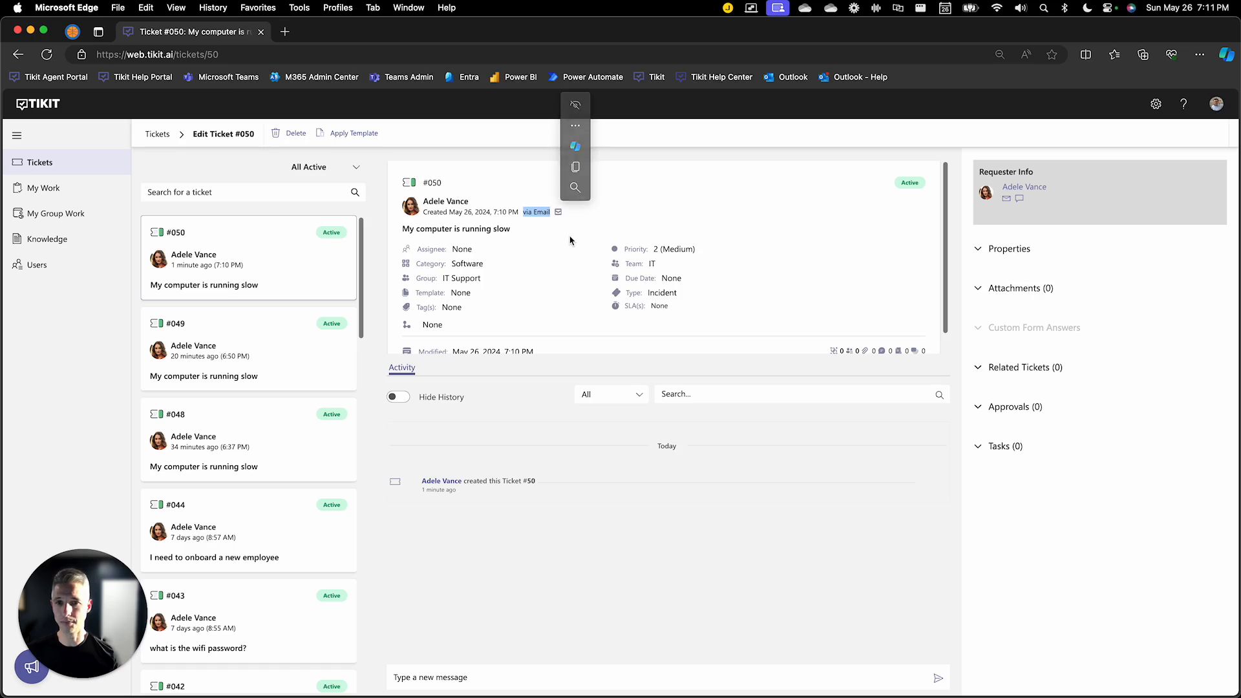
click(544, 240)
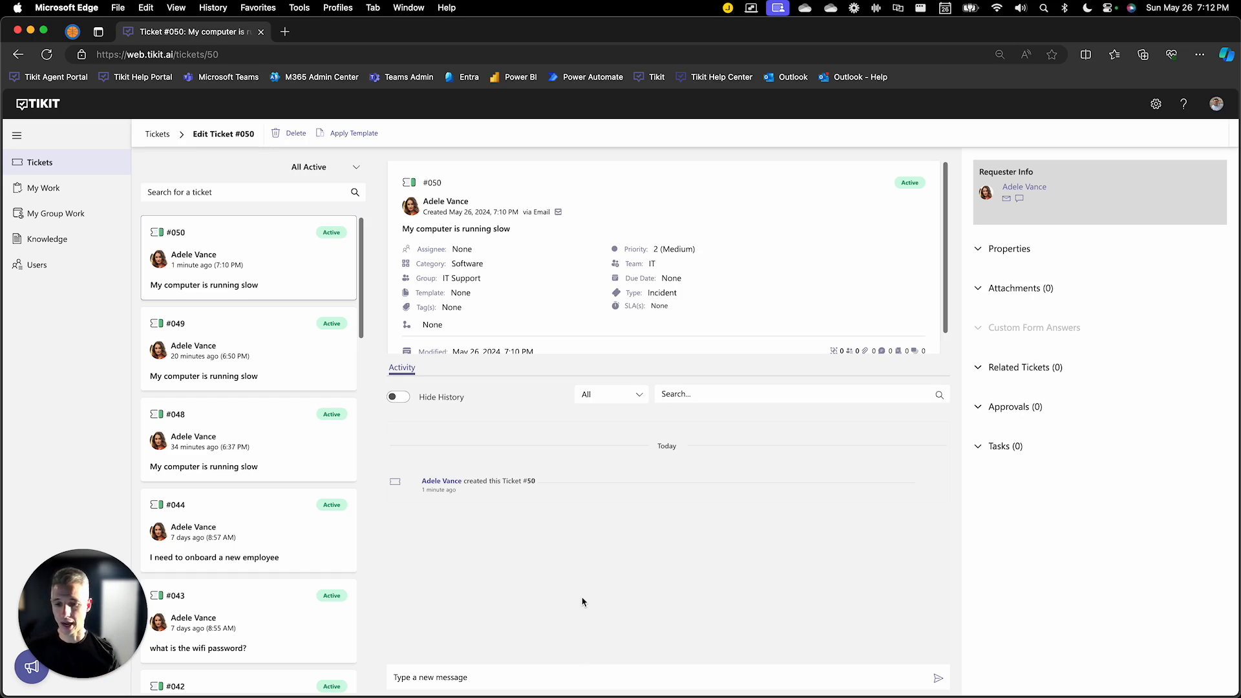
Post the public reply "We got it and are working on it." on ticket #50.
click(580, 675)
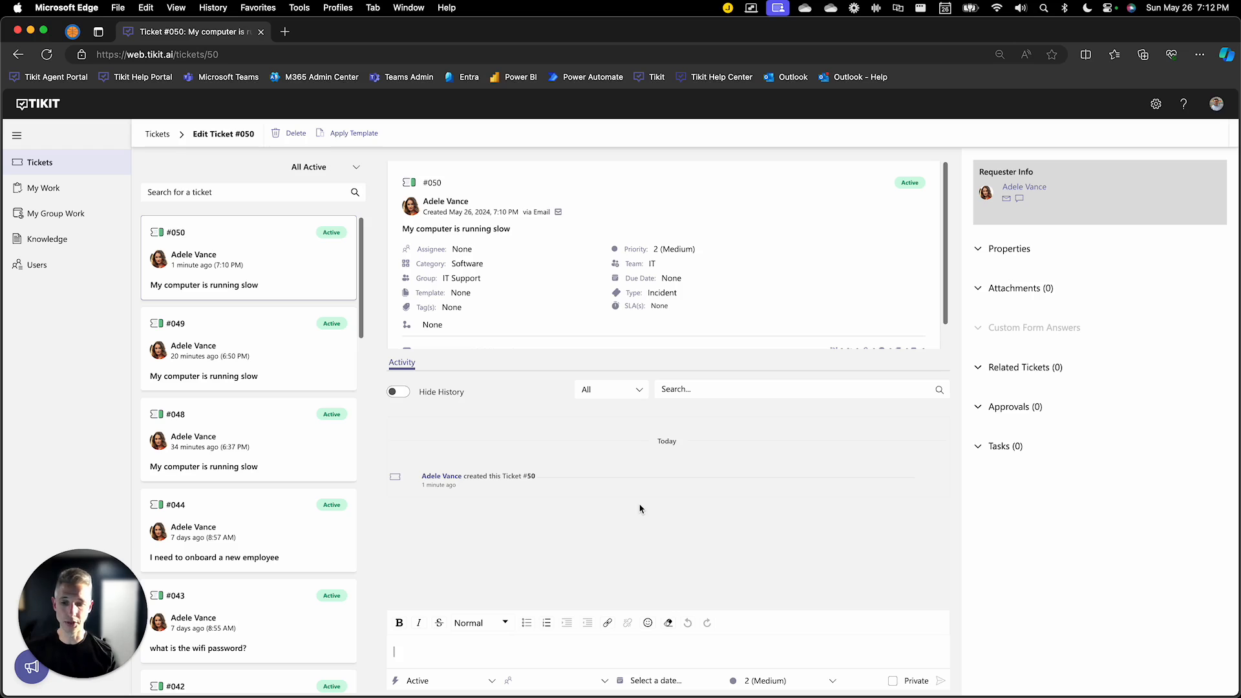
text(we g)
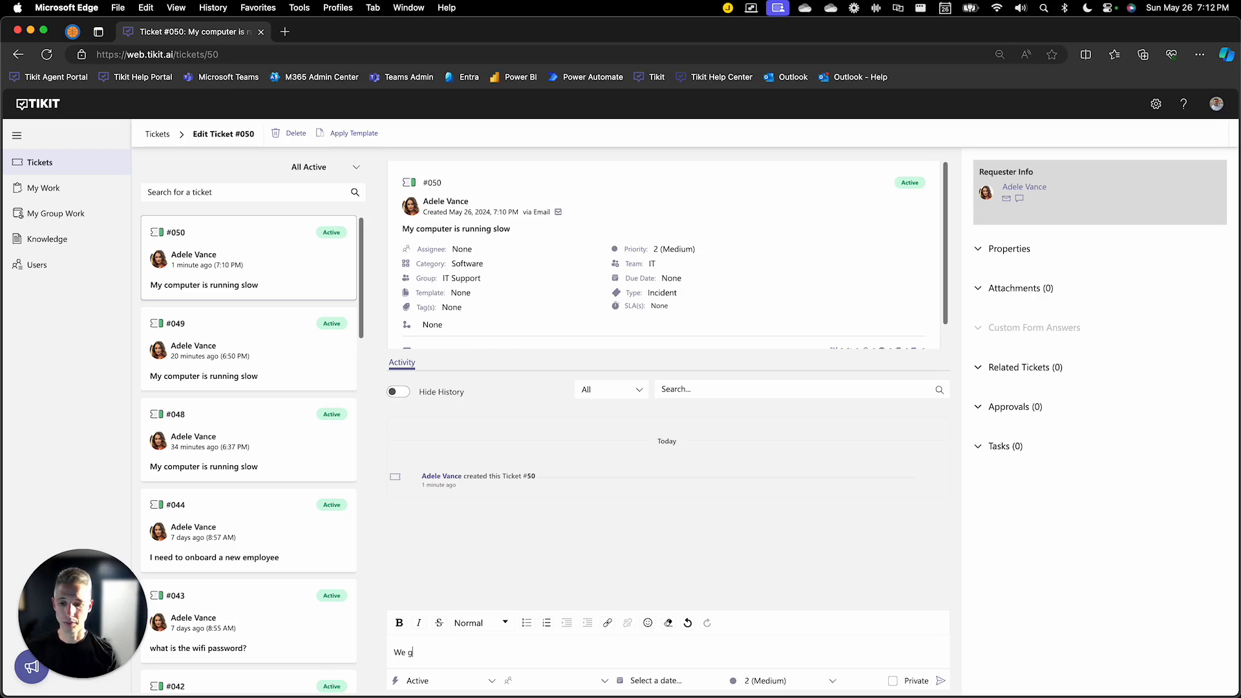
text(ot it and are )
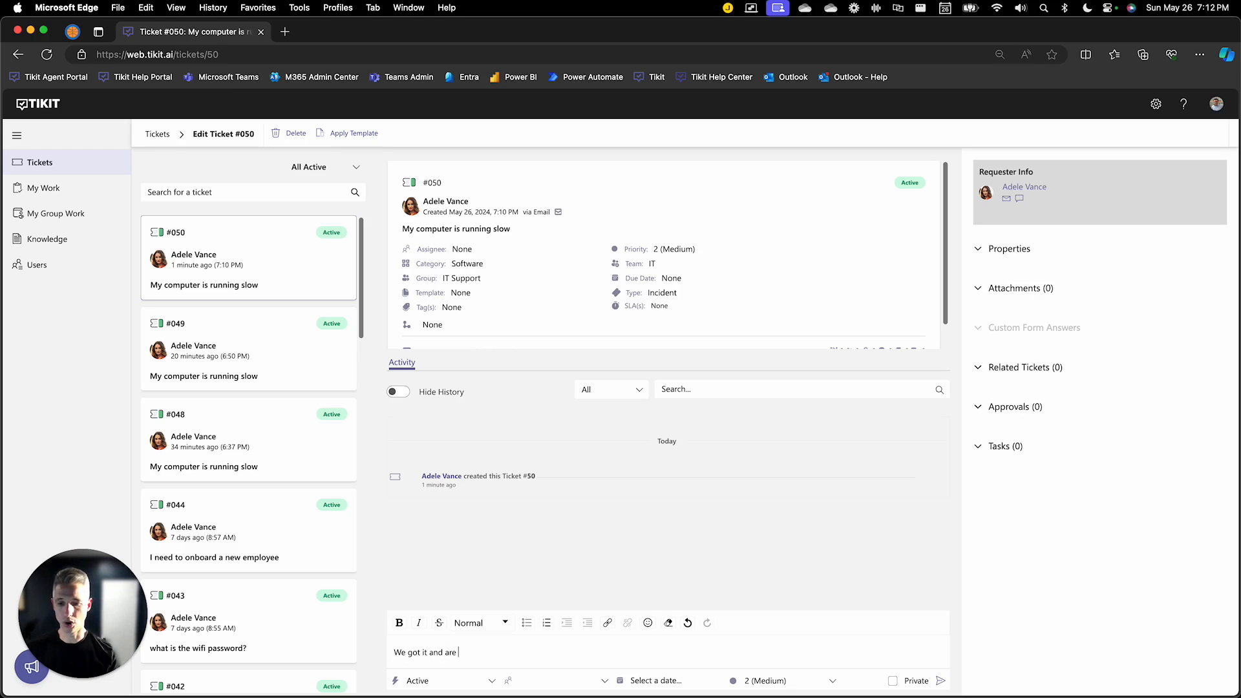
text(working on it.)
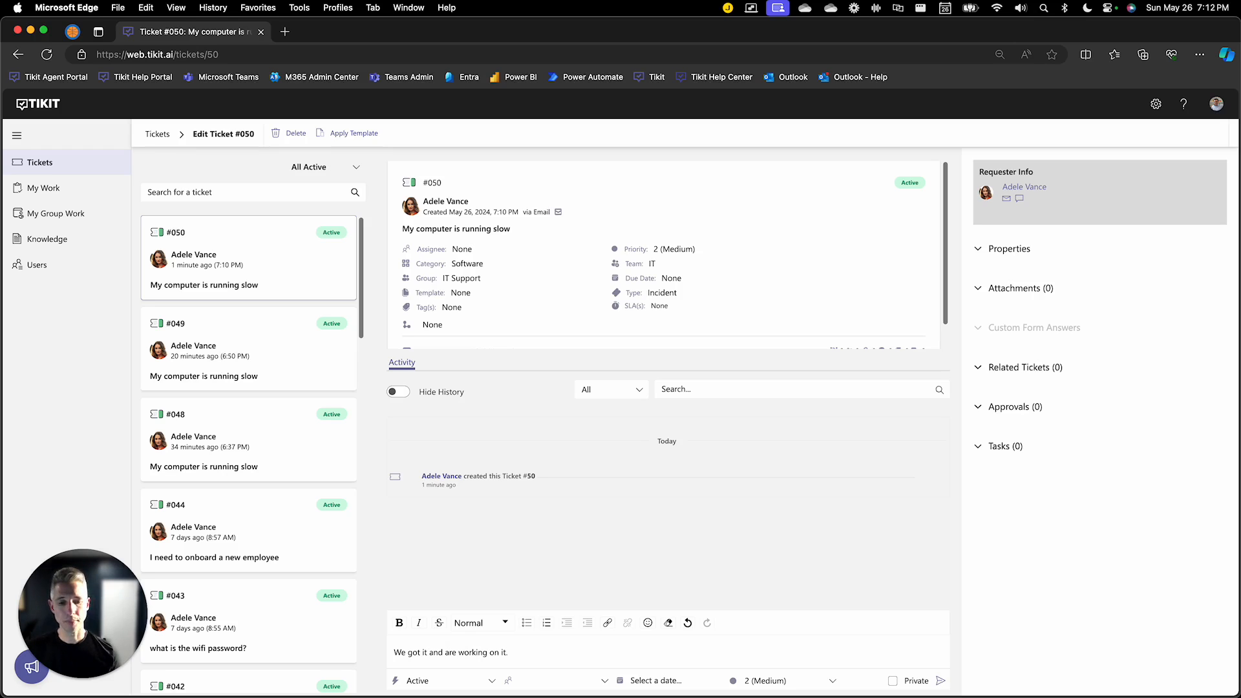
click(940, 682)
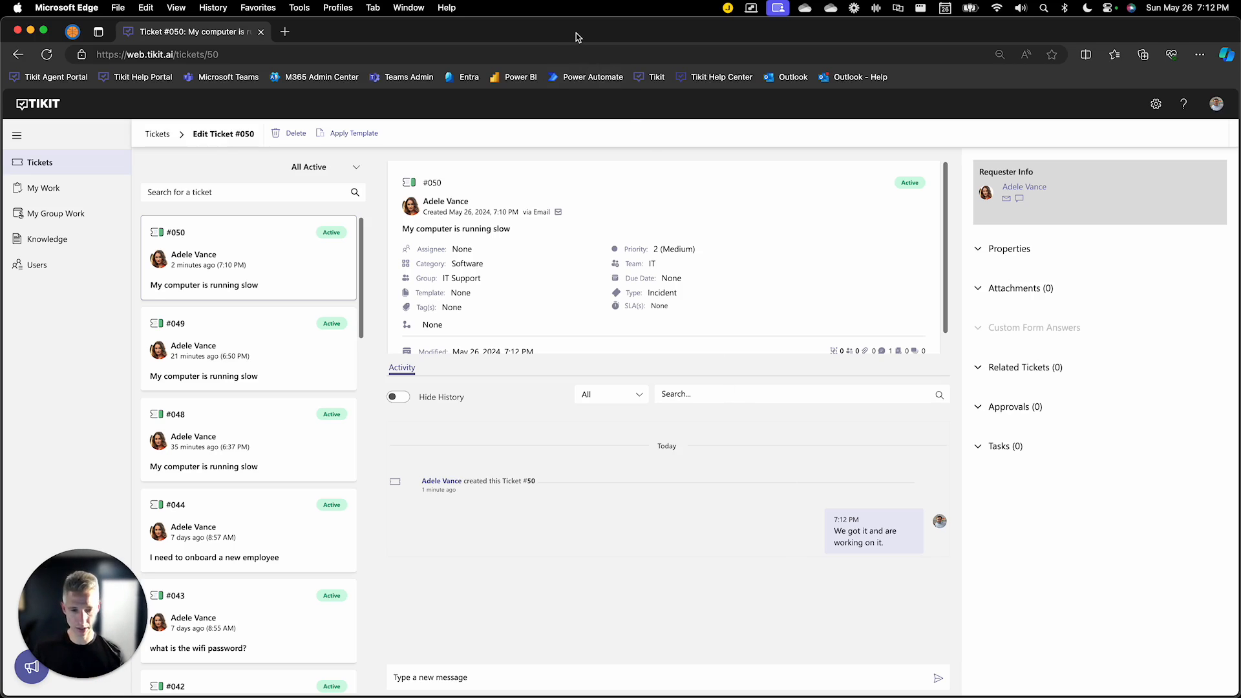
Return to the side-by-side ticket list and check the reply to ticket #50 in the requester's Teams chat and Outlook inbox.
key(ctrl+alt+Right)
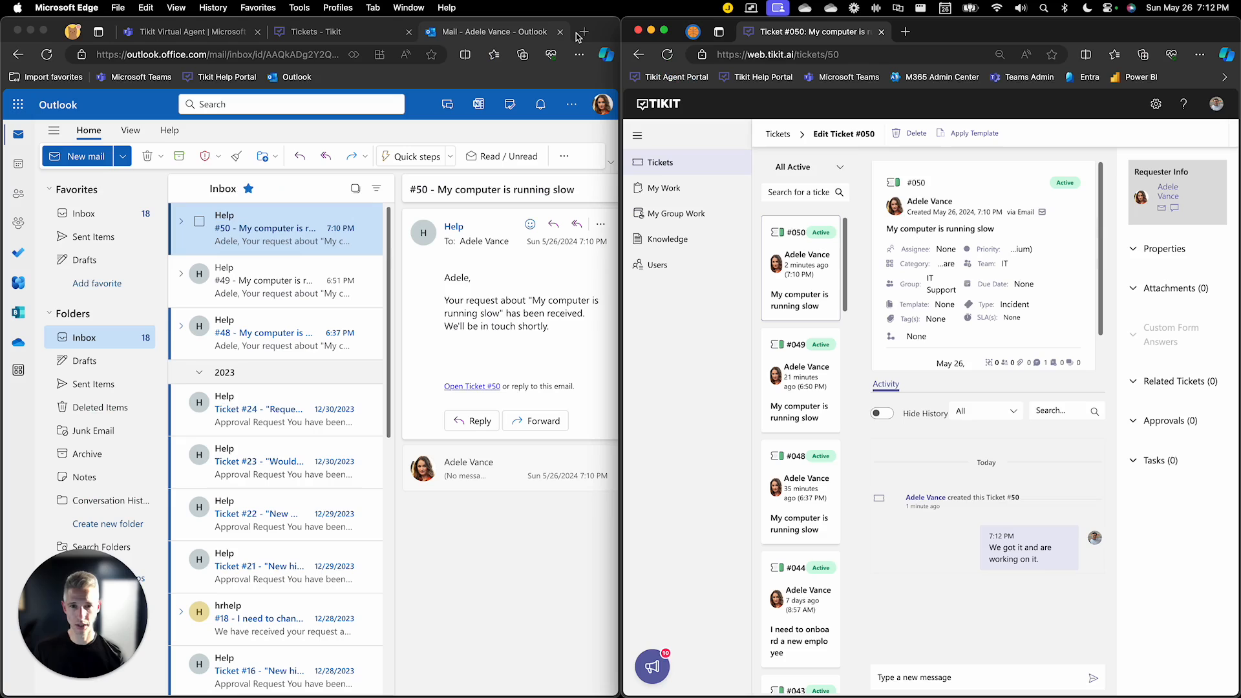
click(642, 163)
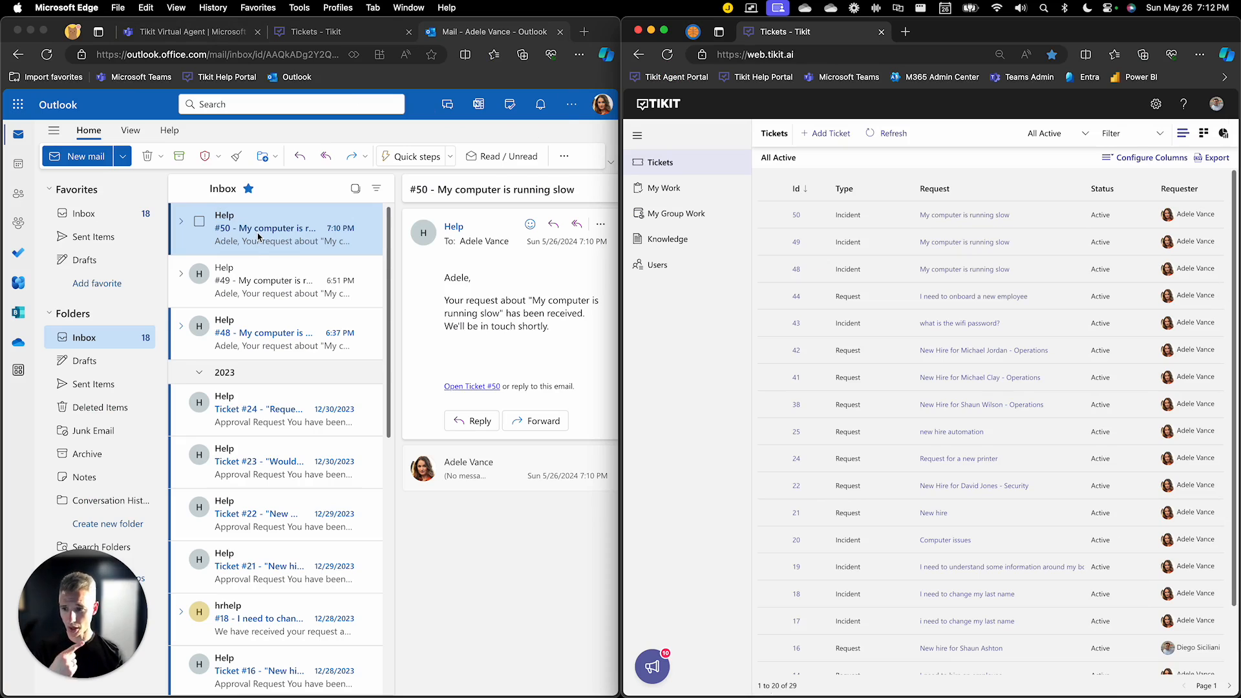
click(167, 34)
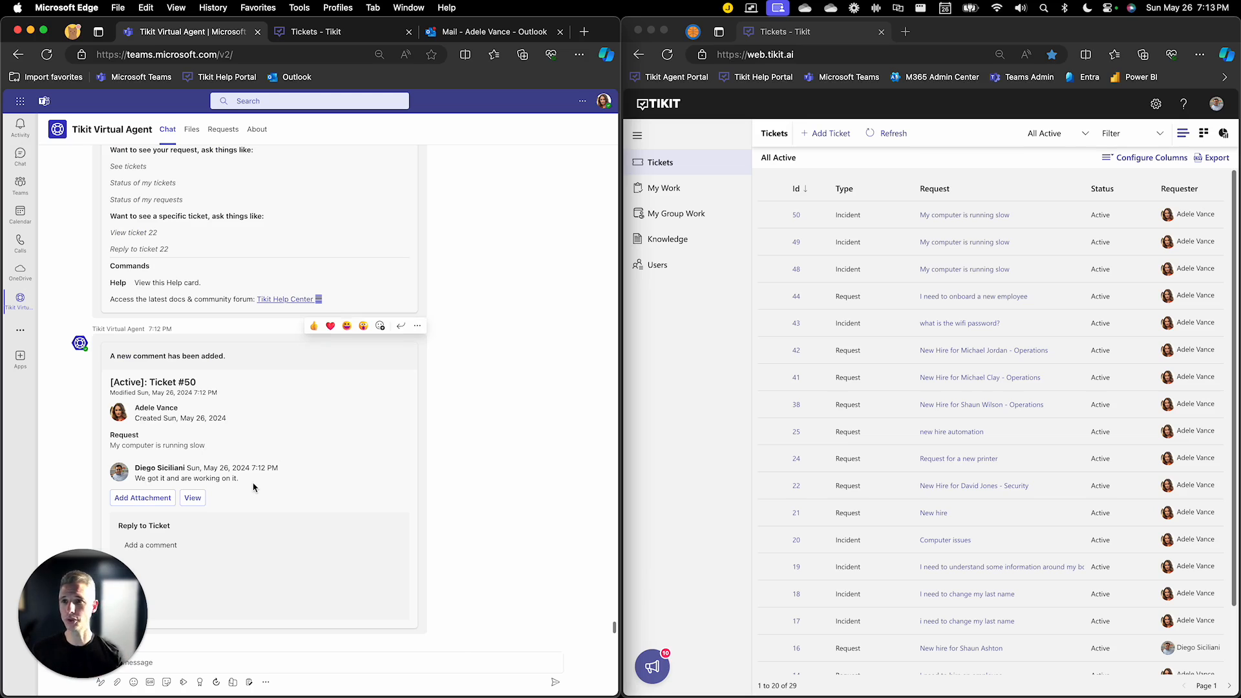
click(482, 33)
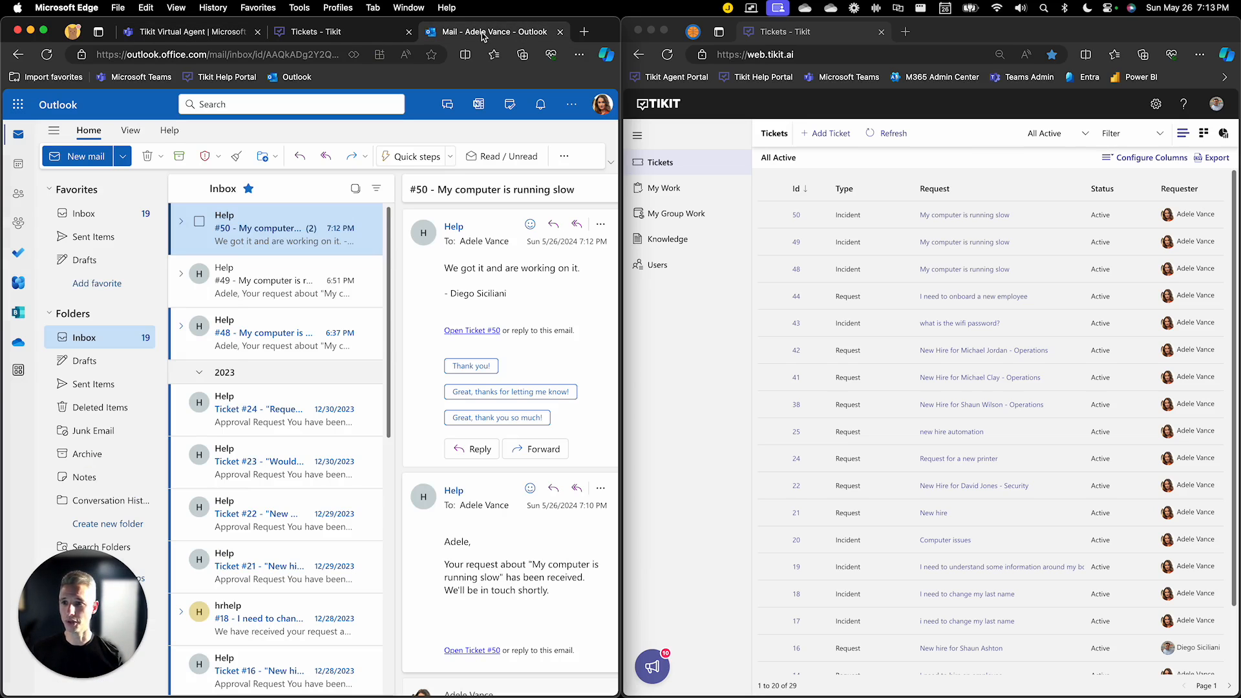